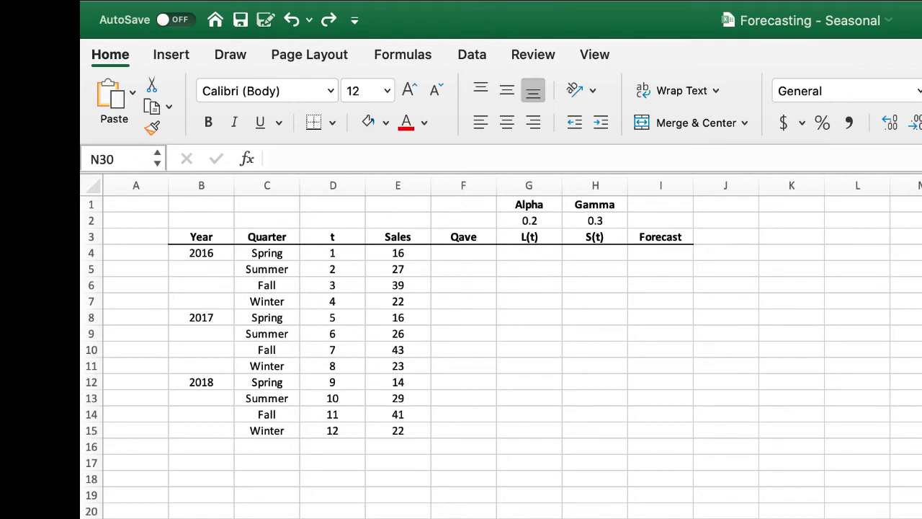
Enter =AVERAGE(E4,E8) in F8 for the spring quarterly average and fill the formula down to F11
{"action": "key", "text": "Left"}
{"action": "key", "text": "Left"}
{"action": "key", "text": "Down"}
{"action": "left_click", "coordinate": [465, 320]}
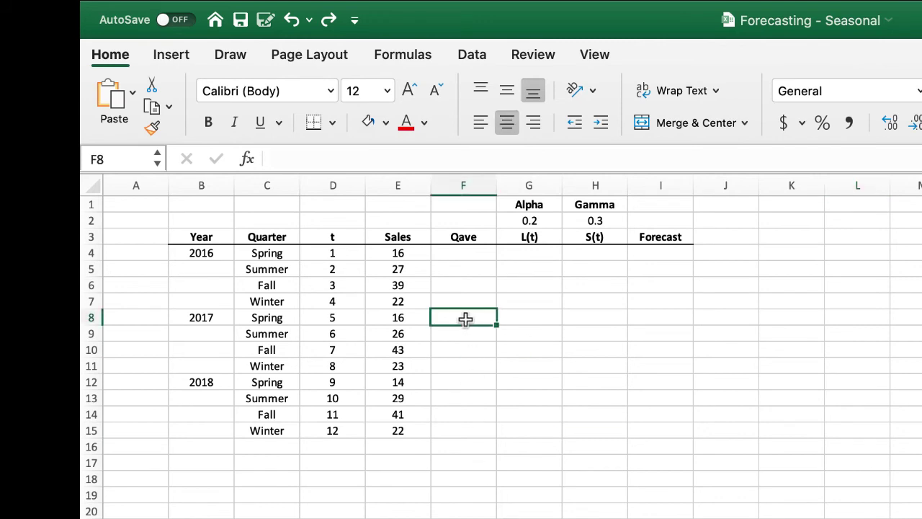
{"action": "type", "text": "=averag"}
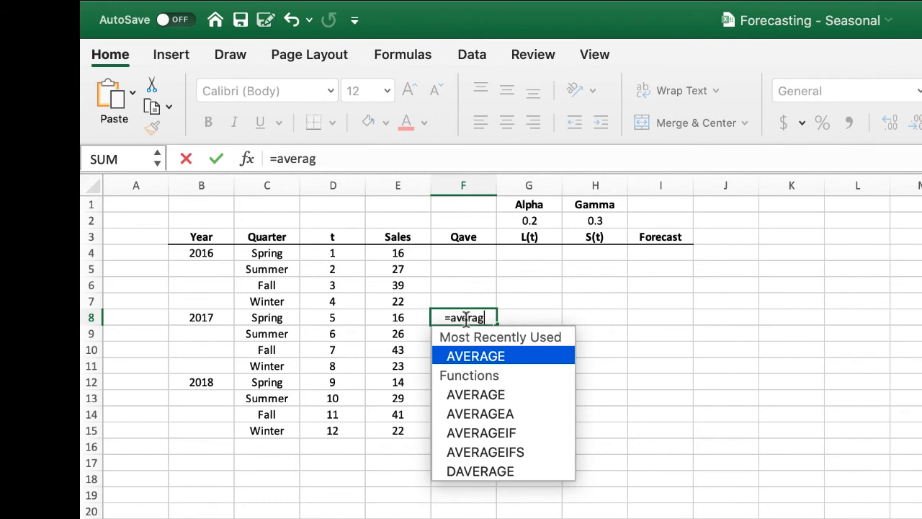
{"action": "type", "text": "e("}
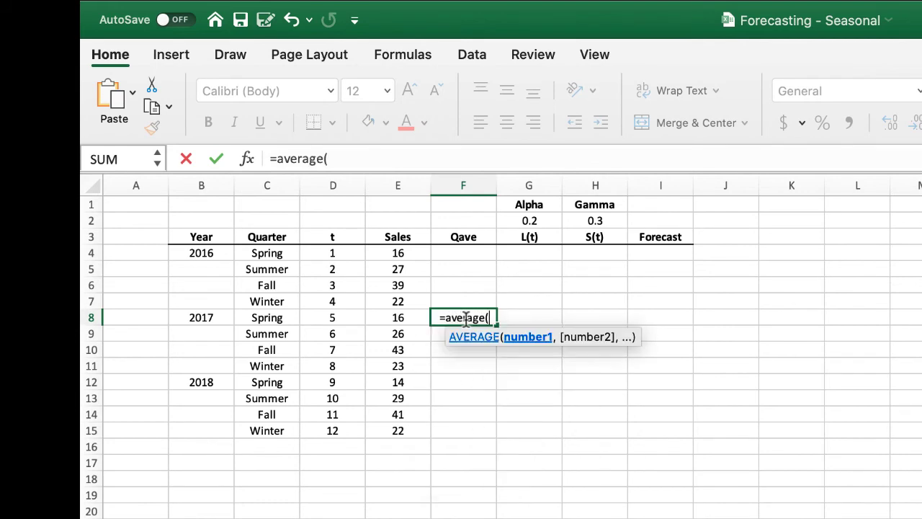
{"action": "left_click", "coordinate": [401, 255]}
{"action": "type", "text": ","}
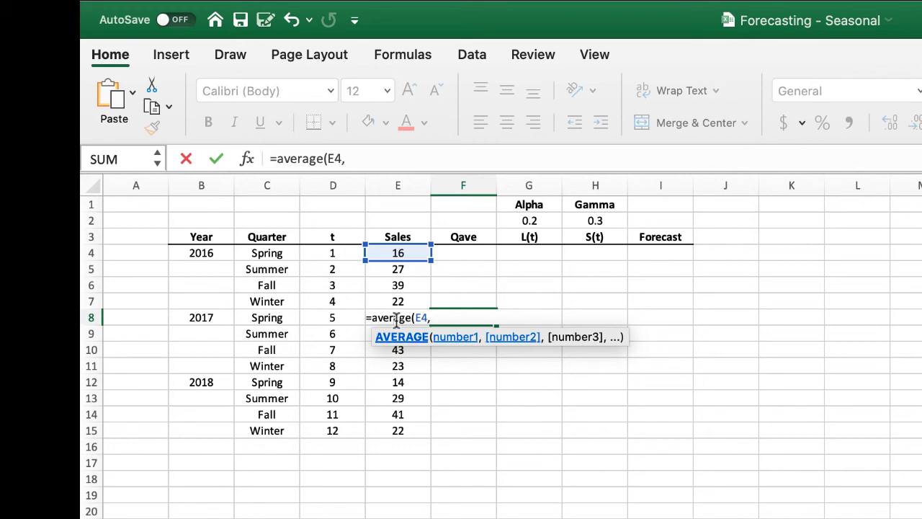
{"action": "left_click", "coordinate": [355, 158]}
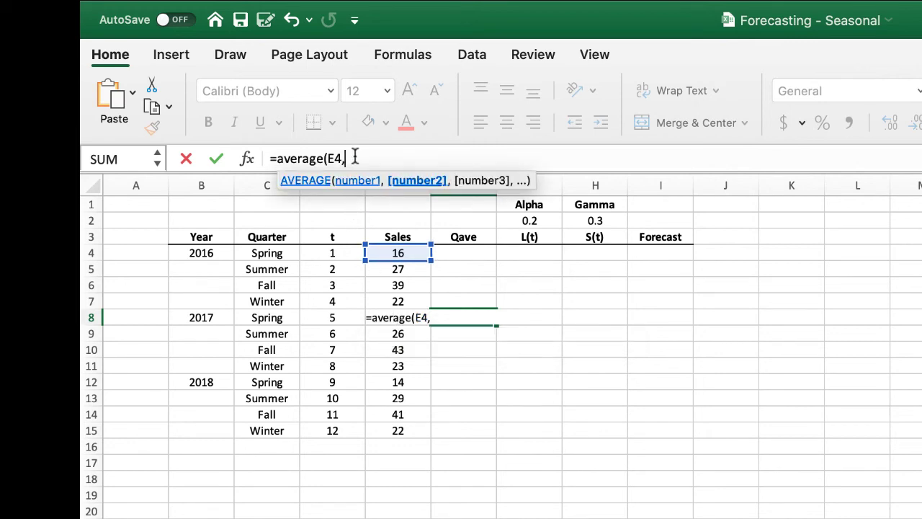
{"action": "type", "text": "E8"}
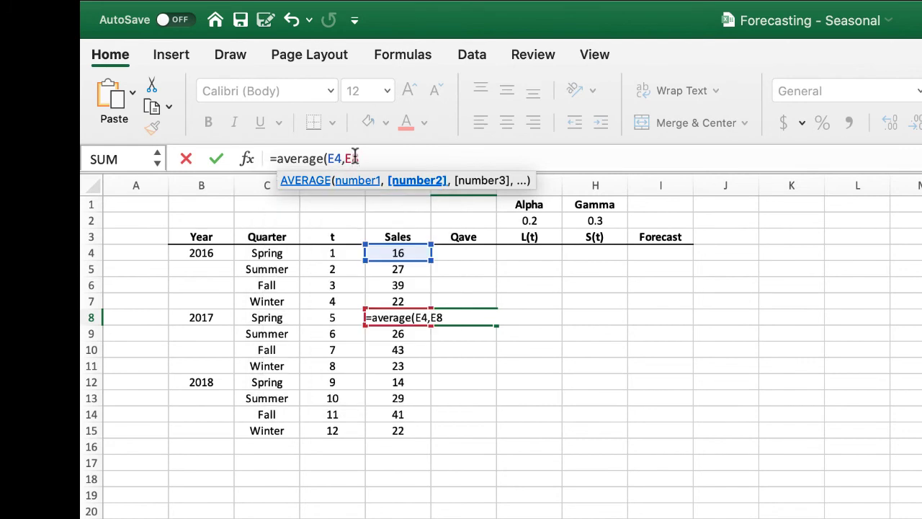
{"action": "type", "text": ")"}
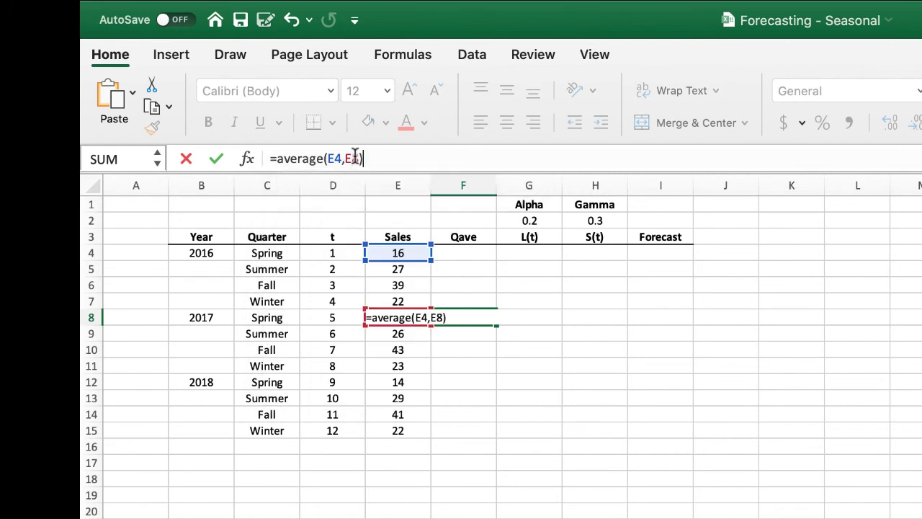
{"action": "key", "text": "Return"}
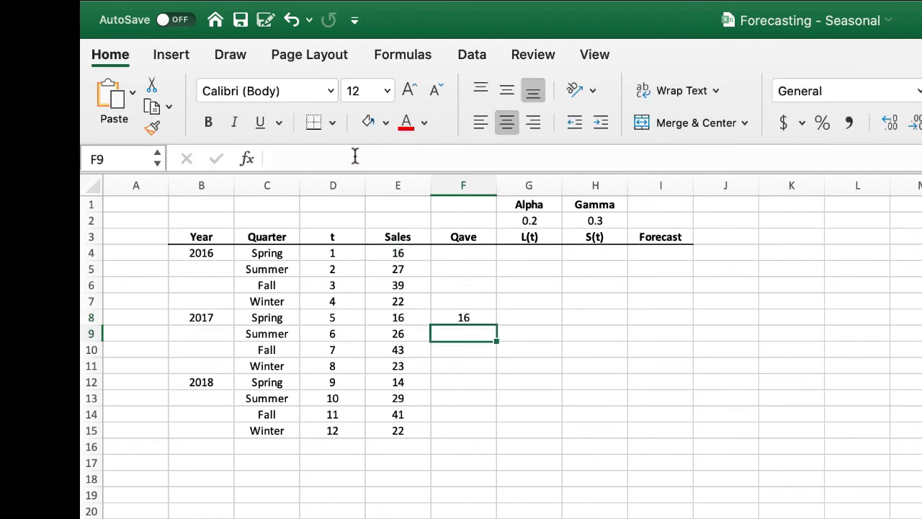
{"action": "left_click", "coordinate": [486, 320]}
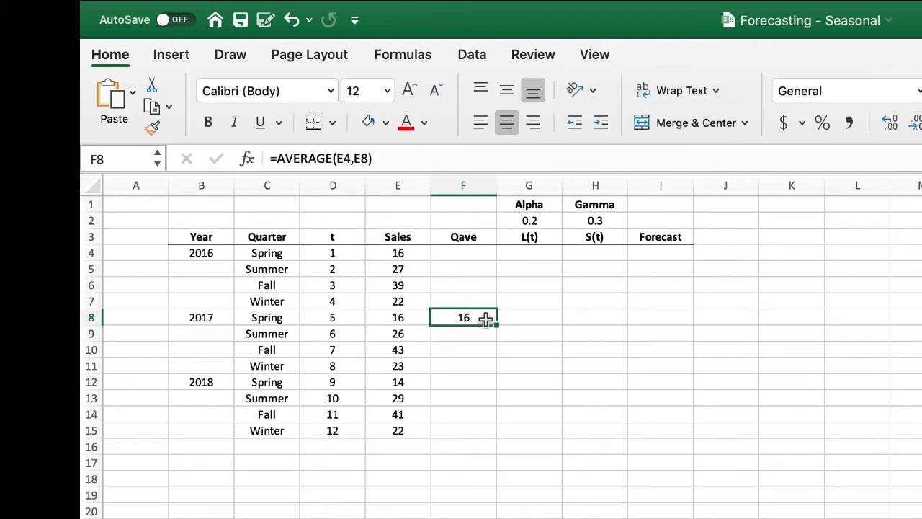
{"action": "left_click_drag", "start_coordinate": [497, 325], "coordinate": [491, 371]}
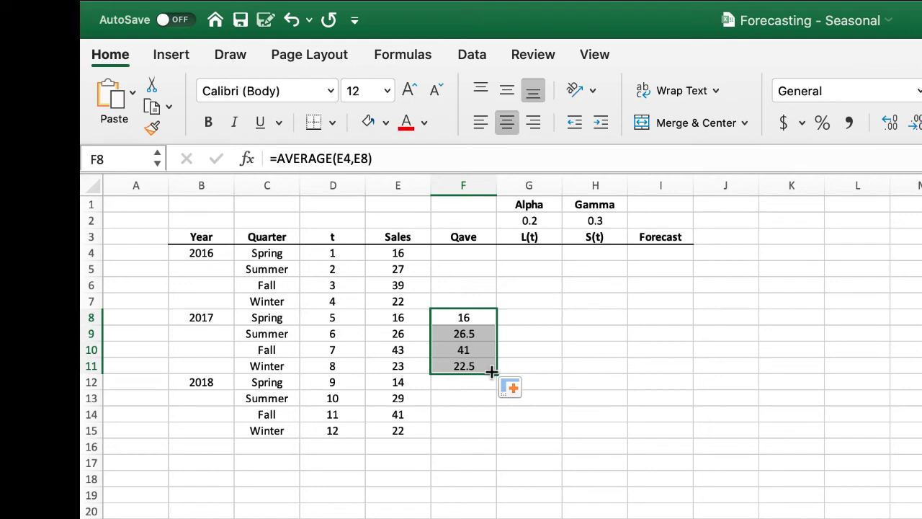
Compute the initial level L(t) in G11 from the first eight sales values with =AVERAGE(E4:E11)
{"action": "left_click", "coordinate": [528, 366]}
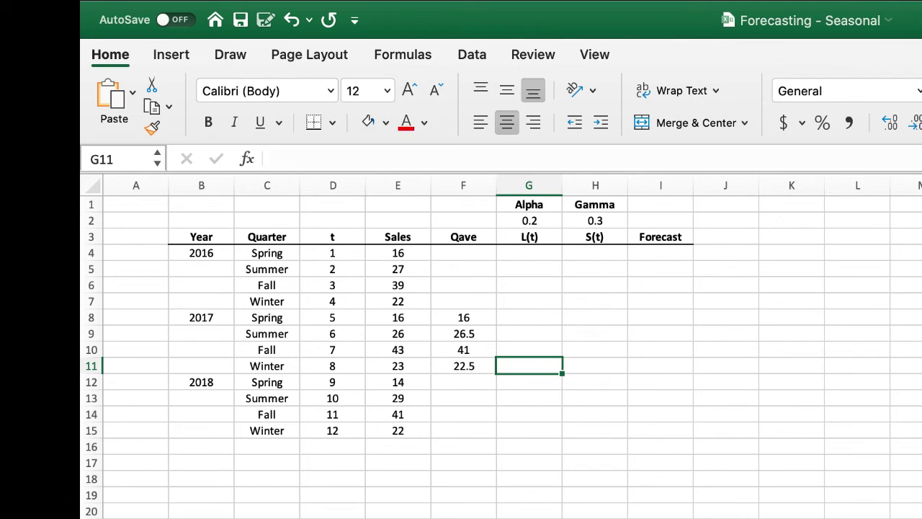
{"action": "type", "text": "=a"}
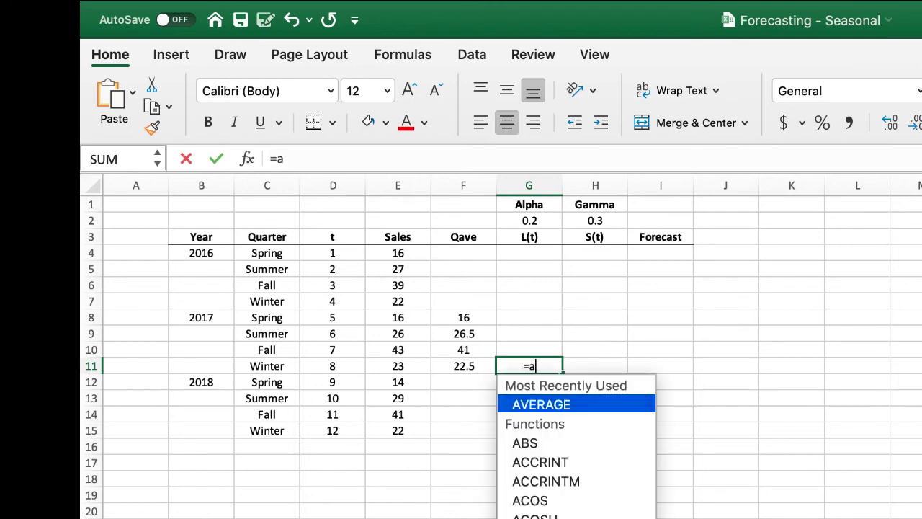
{"action": "type", "text": "verage("}
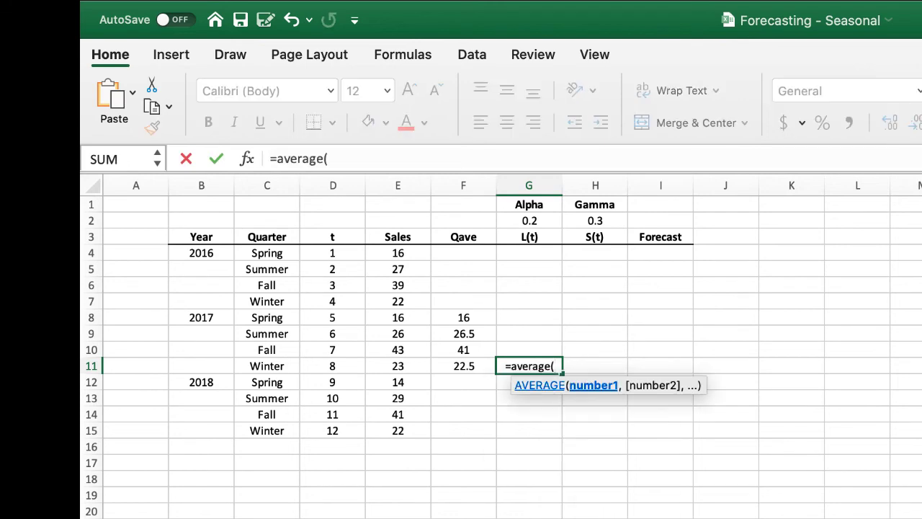
{"action": "left_click_drag", "start_coordinate": [397, 253], "coordinate": [404, 358]}
{"action": "type", "text": ")"}
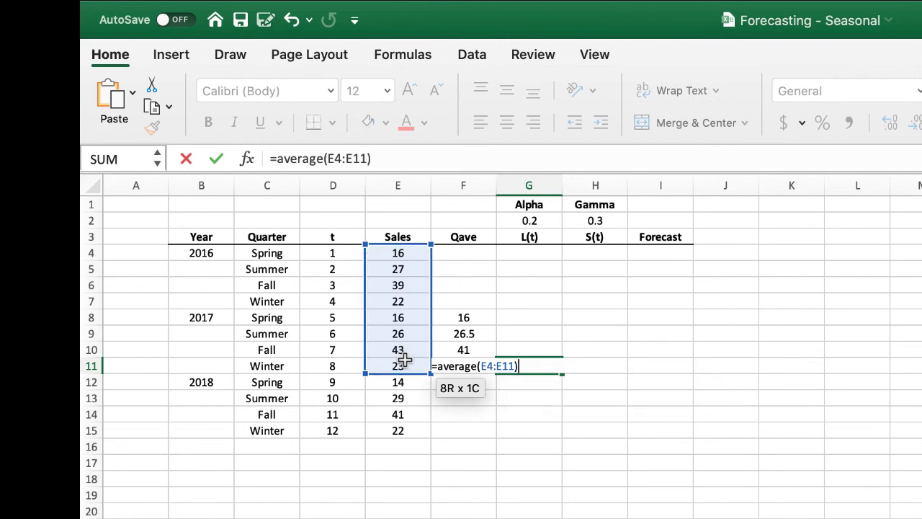
{"action": "key", "text": "Return"}
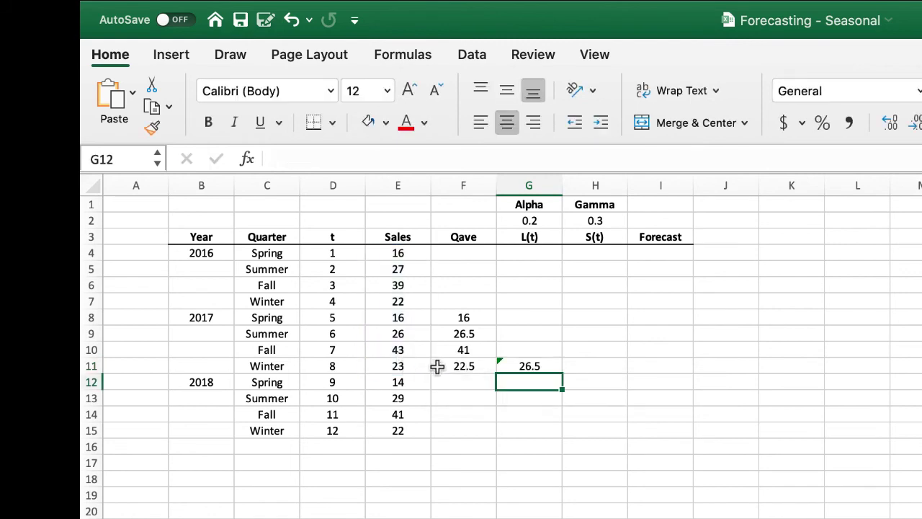
Replace the formula in G11 with =AVERAGE(F8:F11) to base the initial level on the quarterly averages
{"action": "left_click", "coordinate": [530, 367]}
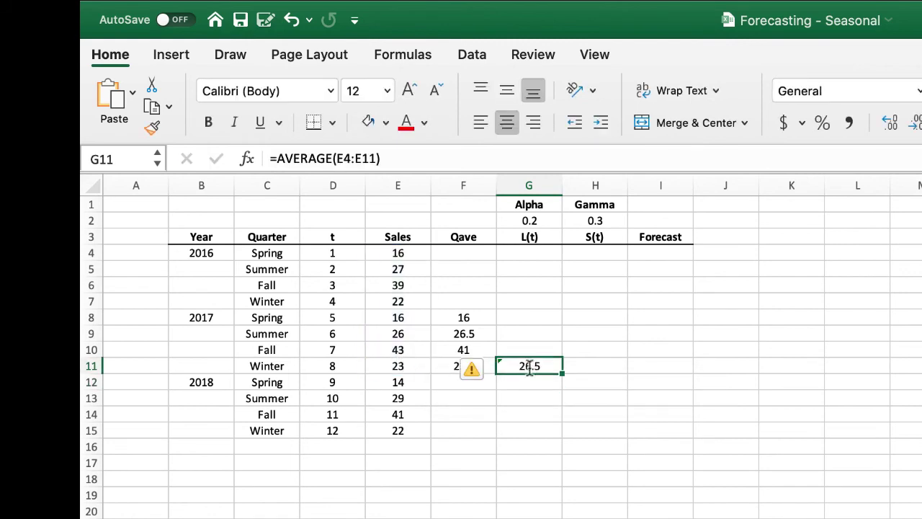
{"action": "type", "text": "=average("}
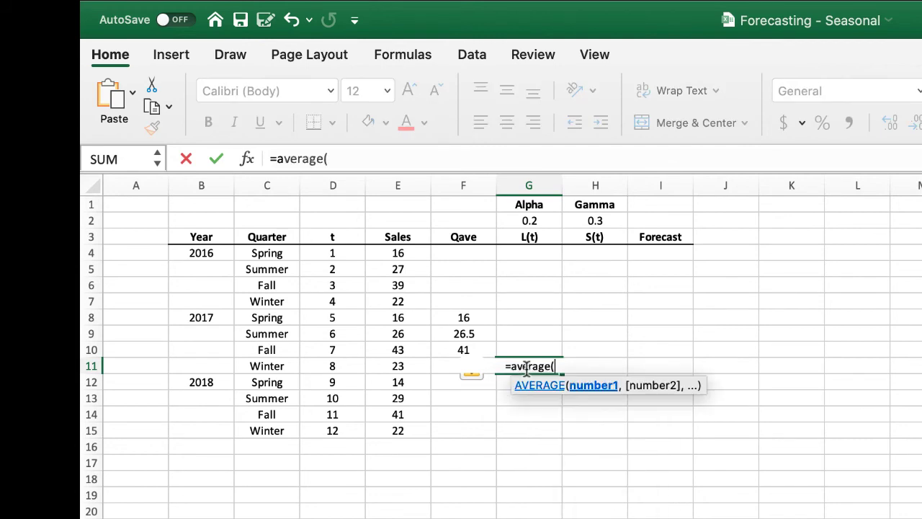
{"action": "left_click_drag", "start_coordinate": [467, 317], "coordinate": [454, 368]}
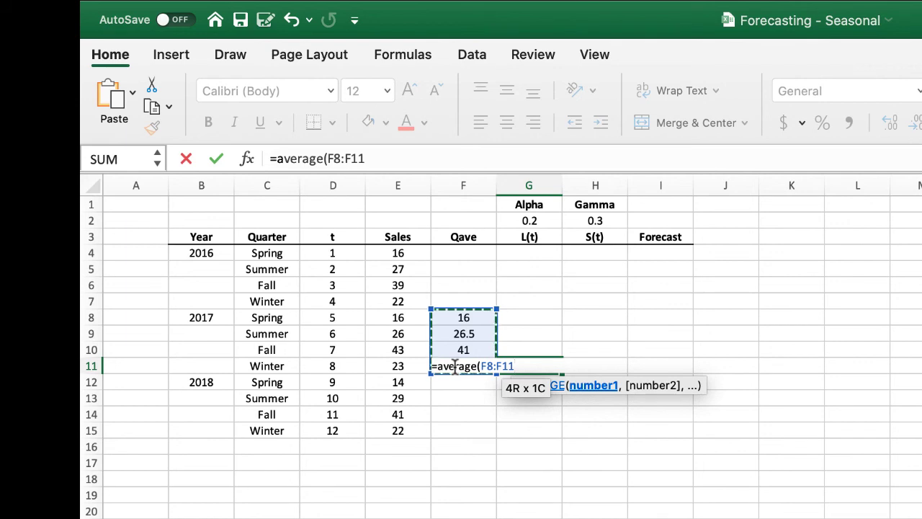
{"action": "type", "text": ")"}
{"action": "key", "text": "Return"}
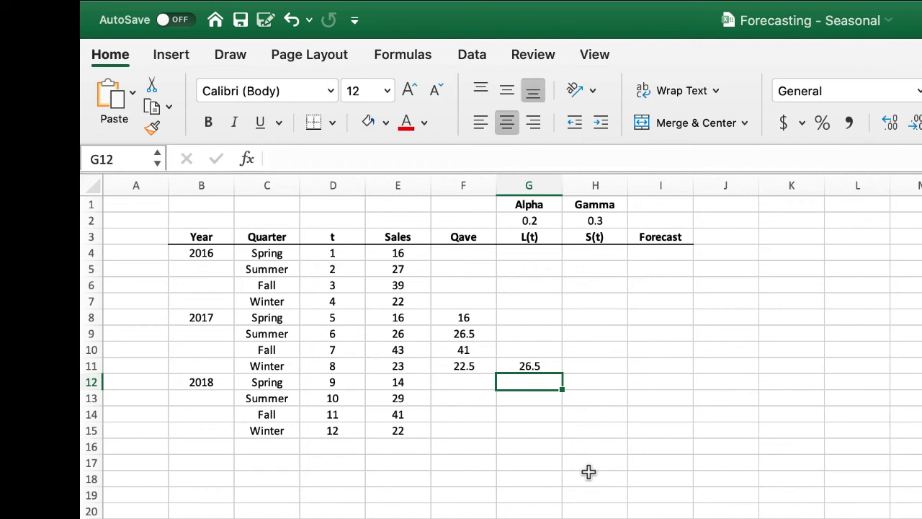
Compute the initial seasonal factor in H8 with =F8/$G$11 and fill the formula down to H11
{"action": "left_click", "coordinate": [604, 314]}
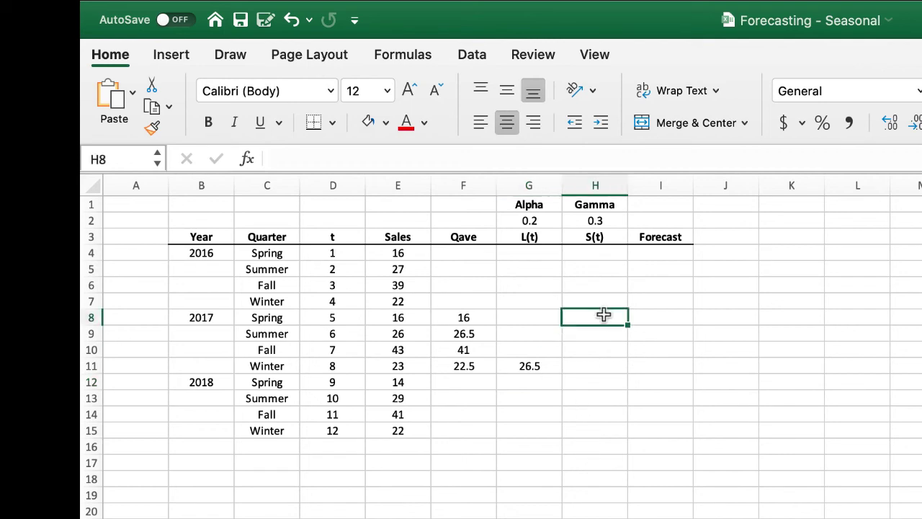
{"action": "type", "text": "="}
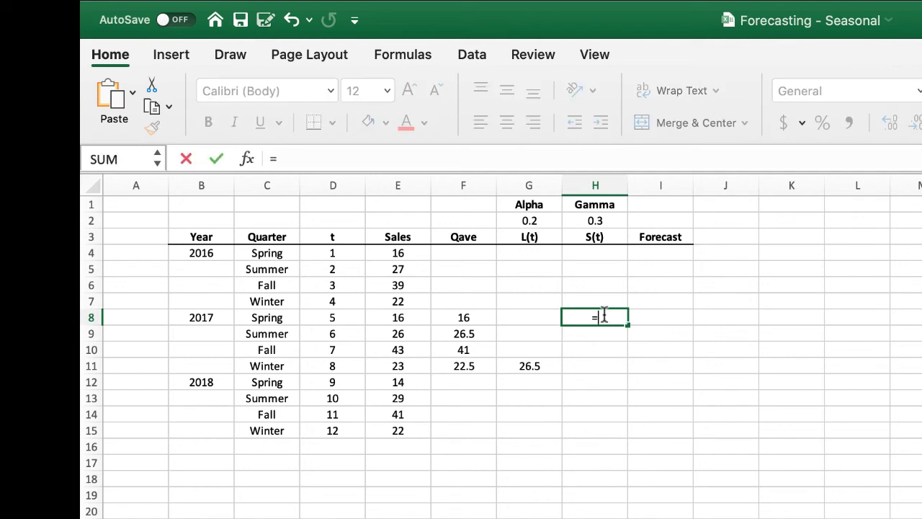
{"action": "left_click", "coordinate": [472, 317]}
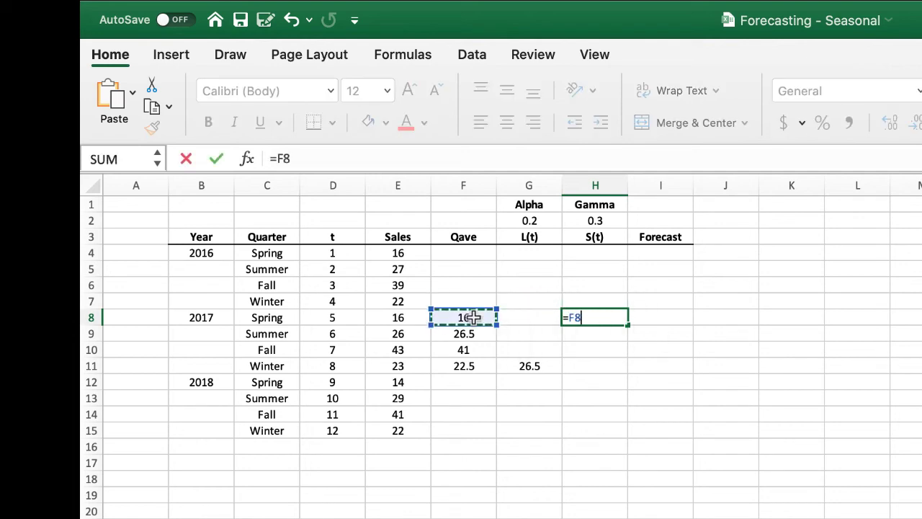
{"action": "type", "text": "/"}
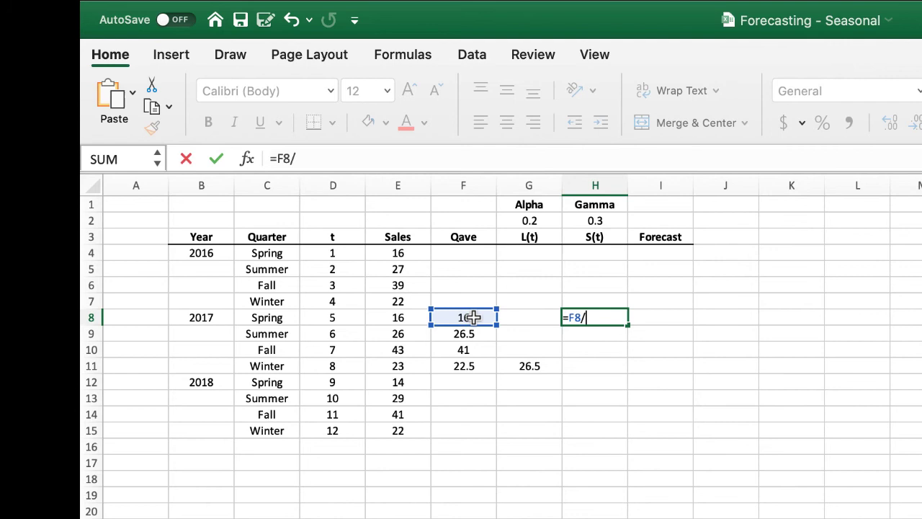
{"action": "left_click", "coordinate": [527, 366]}
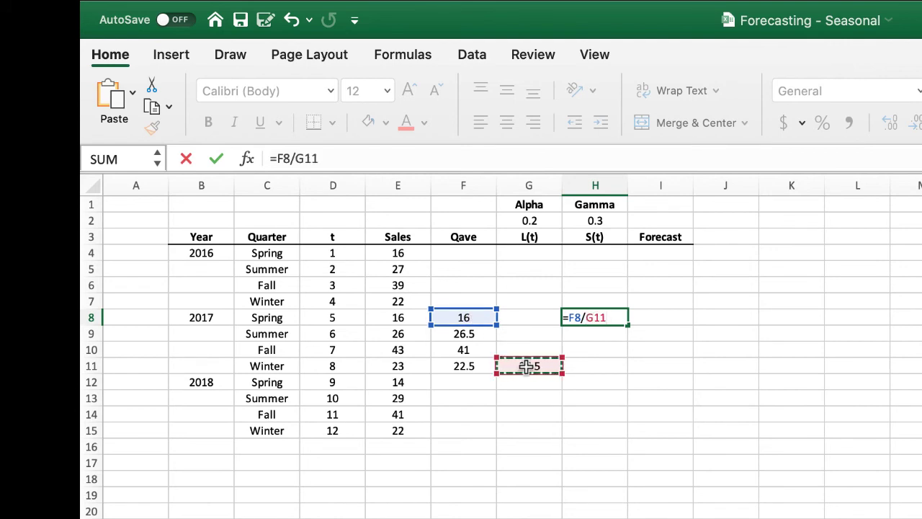
{"action": "key", "text": "F4"}
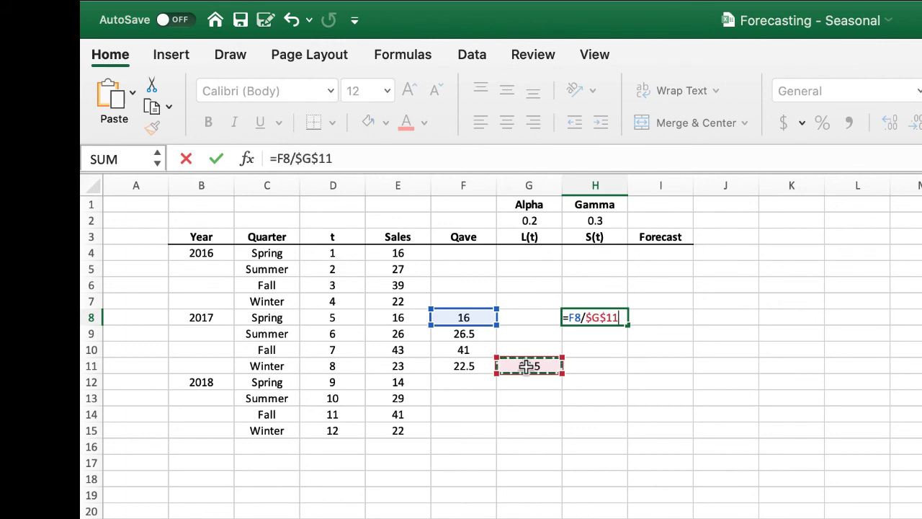
{"action": "key", "text": "Return"}
{"action": "left_click", "coordinate": [615, 317]}
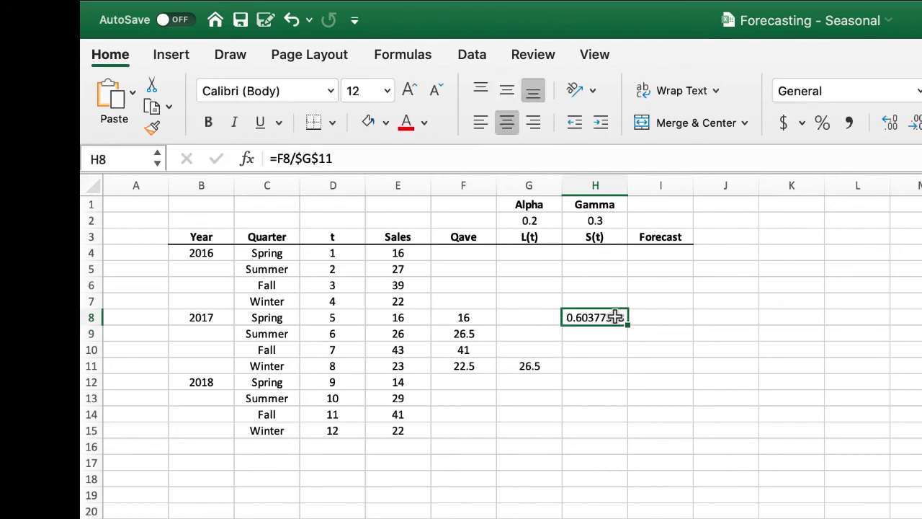
{"action": "left_click_drag", "start_coordinate": [627, 325], "coordinate": [619, 377]}
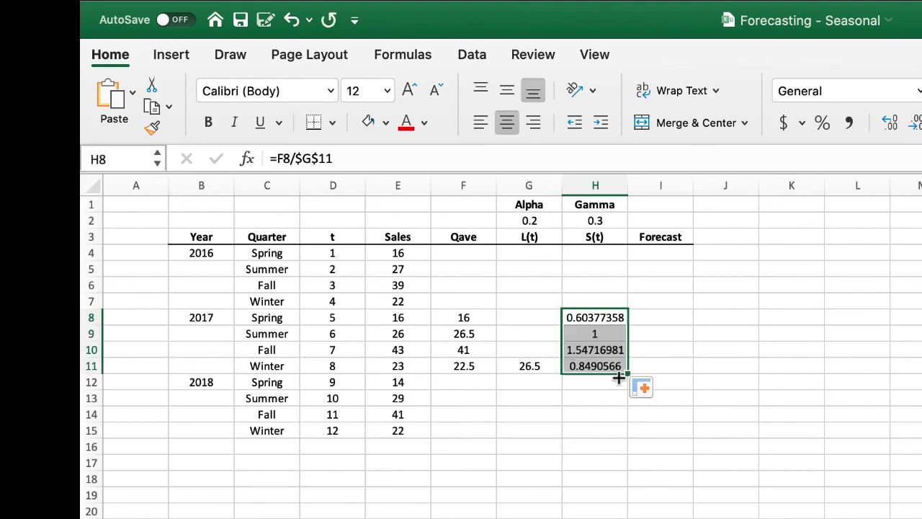
Reduce the seasonal factors in H8:H11 to two decimal places
{"action": "left_click", "coordinate": [919, 124]}
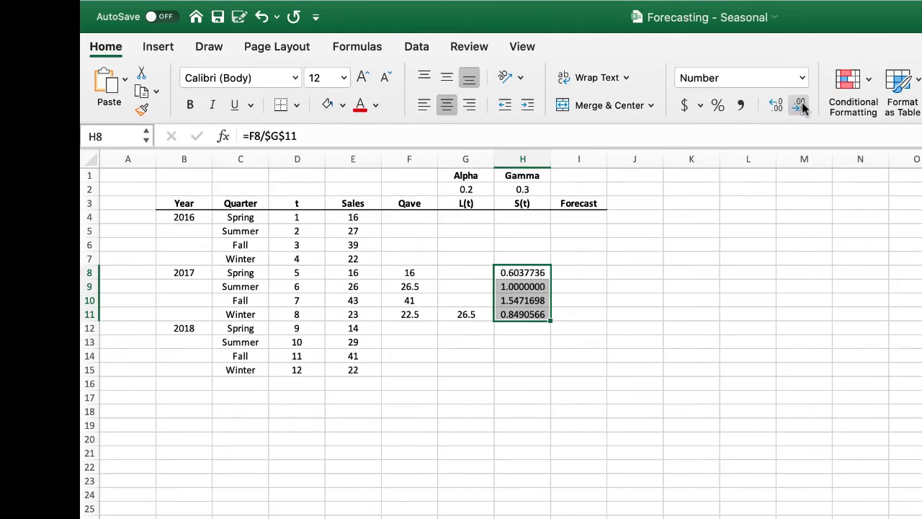
{"action": "left_click", "coordinate": [801, 106]}
{"action": "left_click", "coordinate": [800, 105]}
{"action": "left_click", "coordinate": [801, 105]}
{"action": "left_click", "coordinate": [801, 106]}
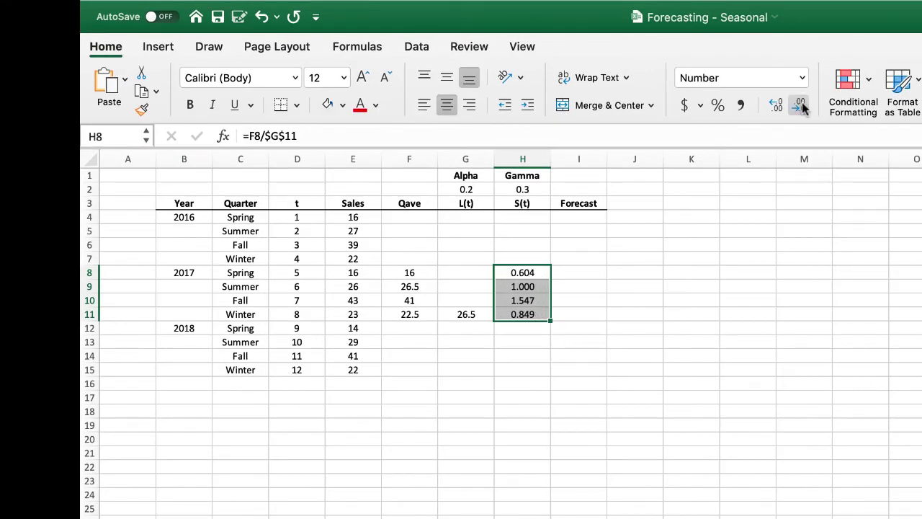
{"action": "left_click", "coordinate": [800, 105]}
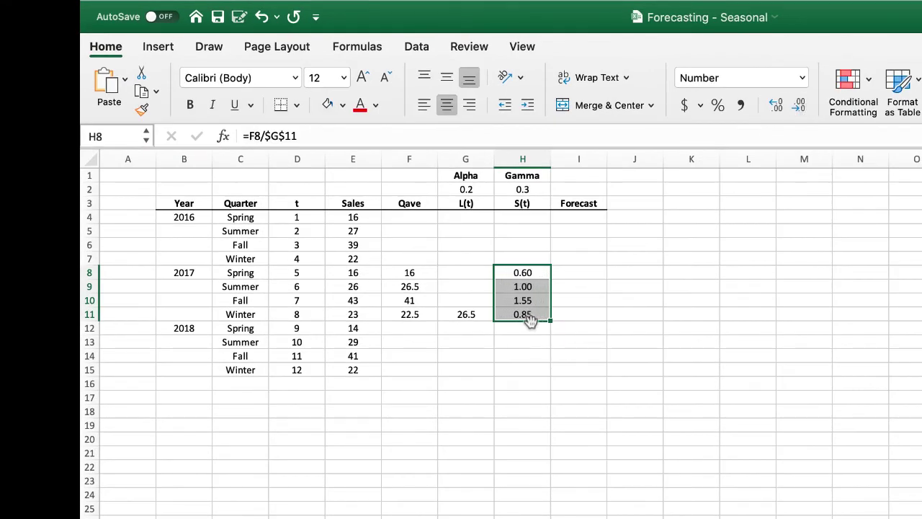
Check the total of the seasonal factors with a temporary =SUM(H8:H11) in H12, and clear that cell
{"action": "left_click", "coordinate": [528, 330]}
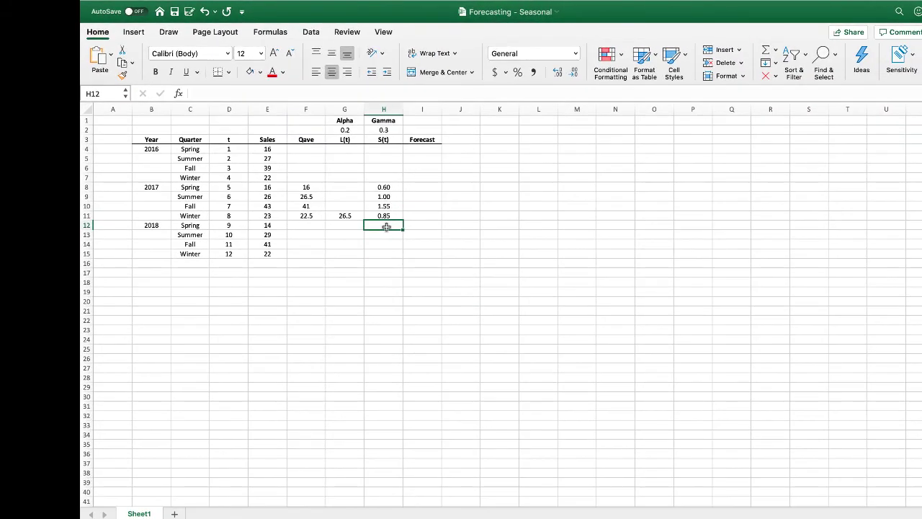
{"action": "left_click", "coordinate": [766, 50]}
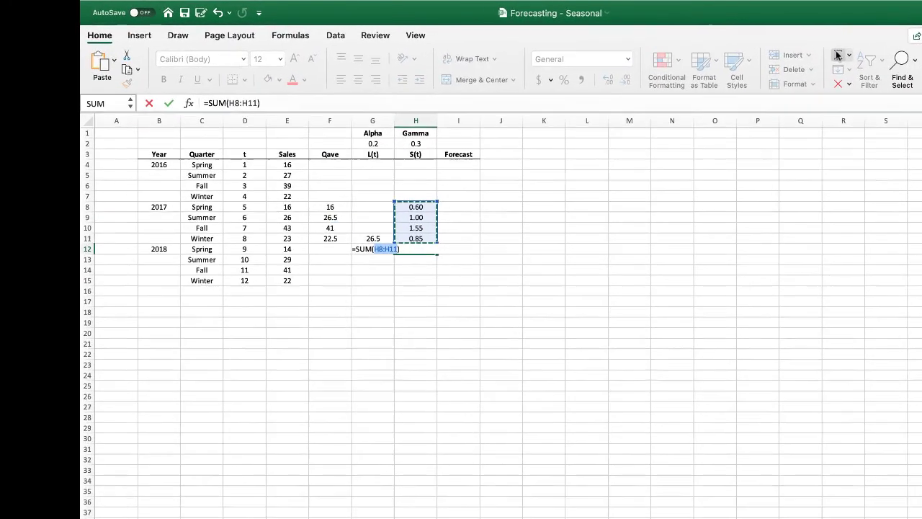
{"action": "key", "text": "Return"}
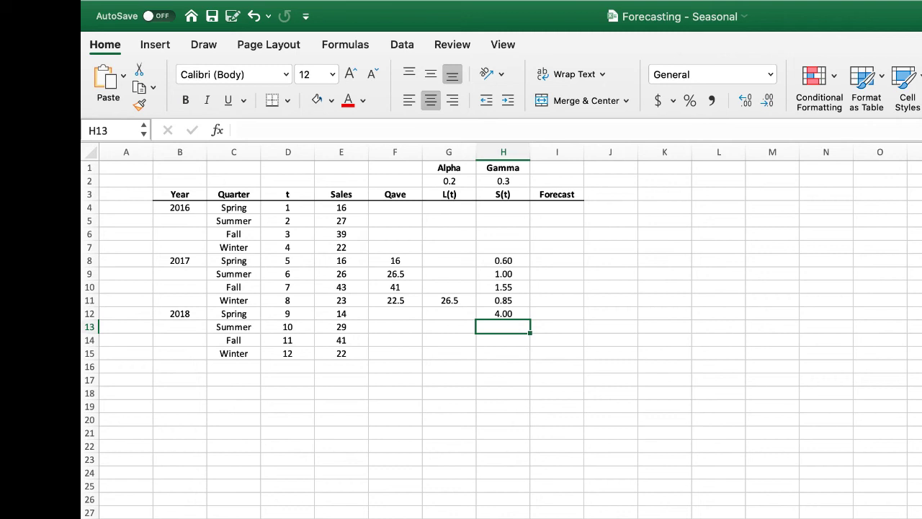
{"action": "left_click", "coordinate": [503, 314]}
{"action": "key", "text": "Delete"}
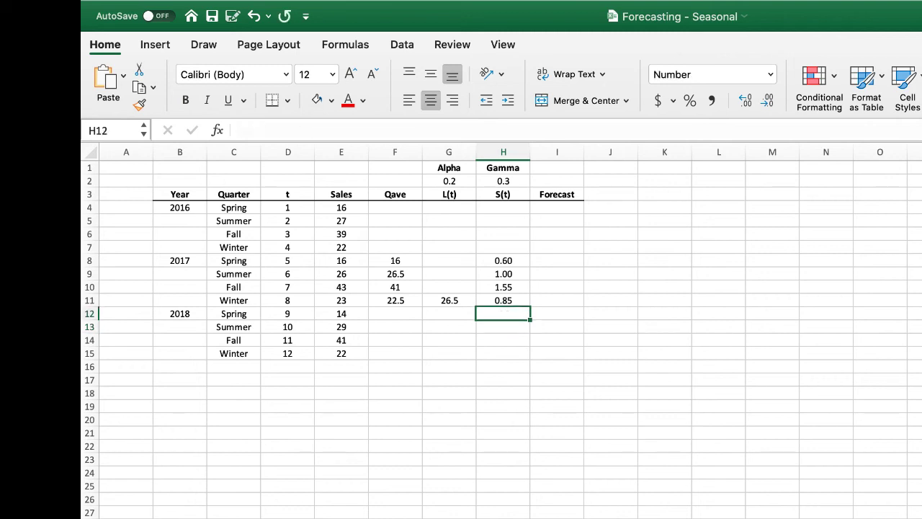
{"action": "left_click", "coordinate": [503, 327]}
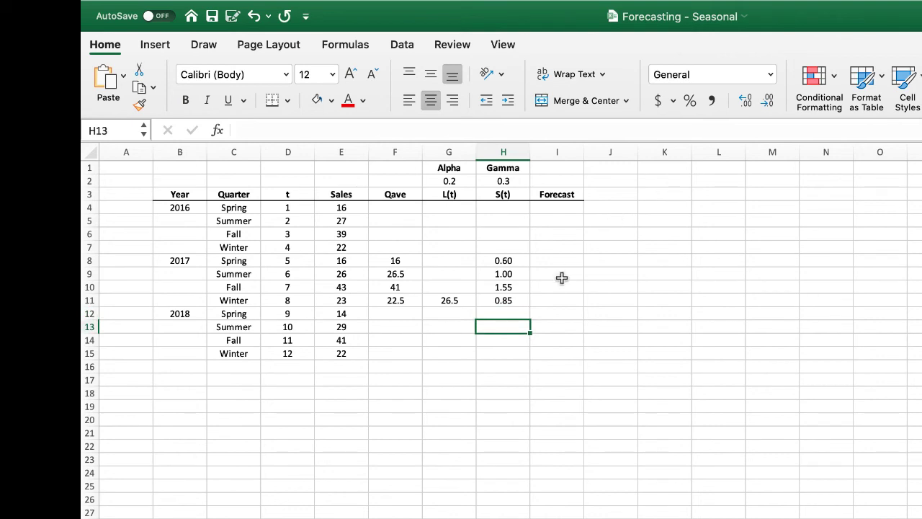
Highlight the 2016 and 2017 rows, B4:I11, with a yellow fill
{"action": "left_click_drag", "start_coordinate": [557, 300], "coordinate": [182, 207]}
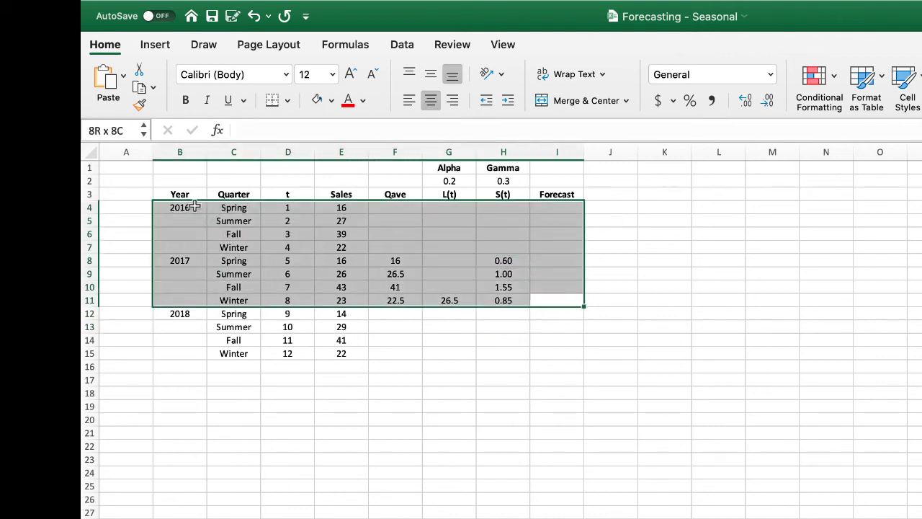
{"action": "left_click", "coordinate": [332, 100]}
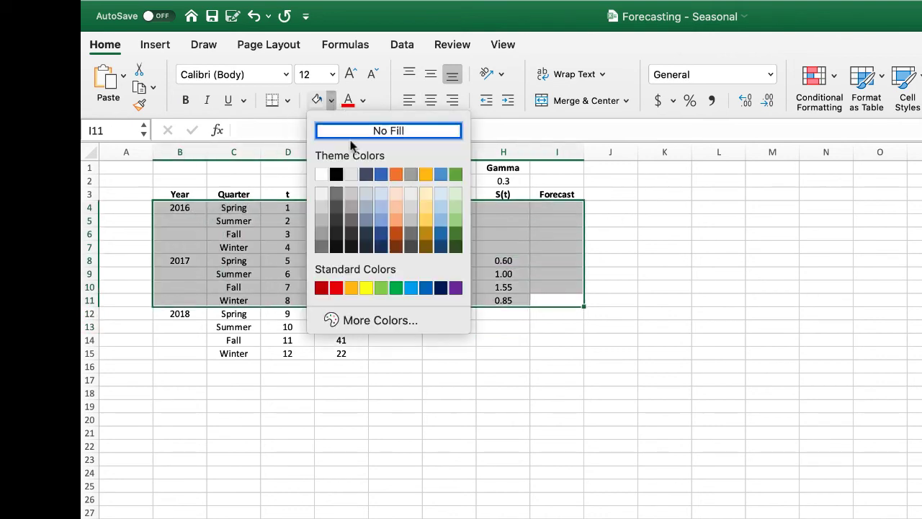
{"action": "left_click", "coordinate": [363, 288]}
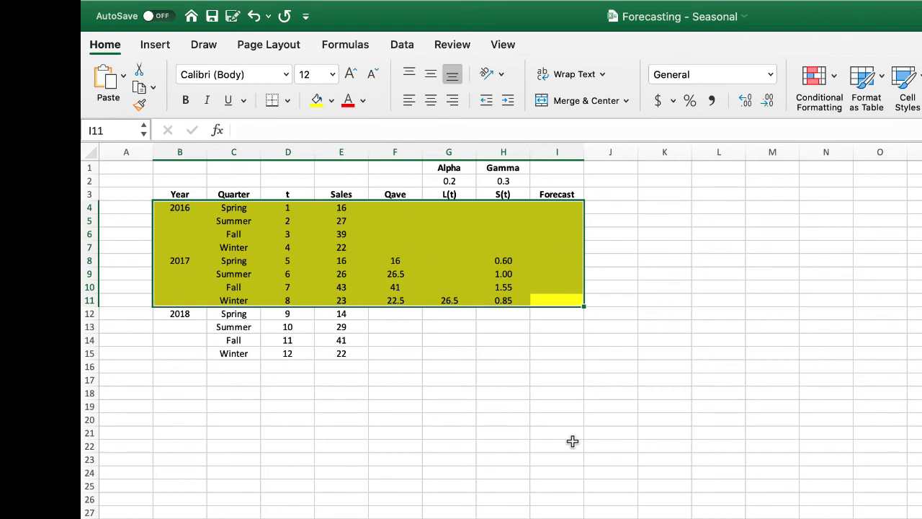
Compute the Spring 2018 forecast in I12 with =G11*H8
{"action": "left_click", "coordinate": [556, 313]}
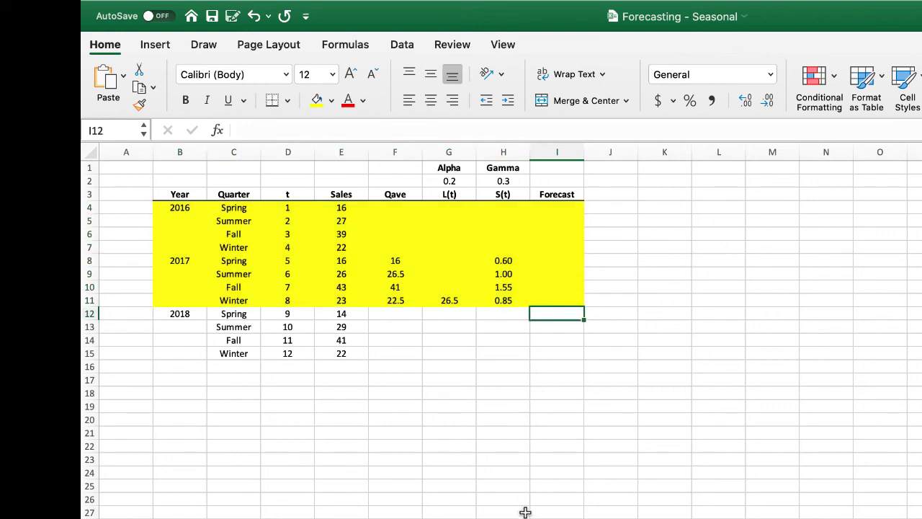
{"action": "type", "text": "="}
{"action": "left_click", "coordinate": [433, 301]}
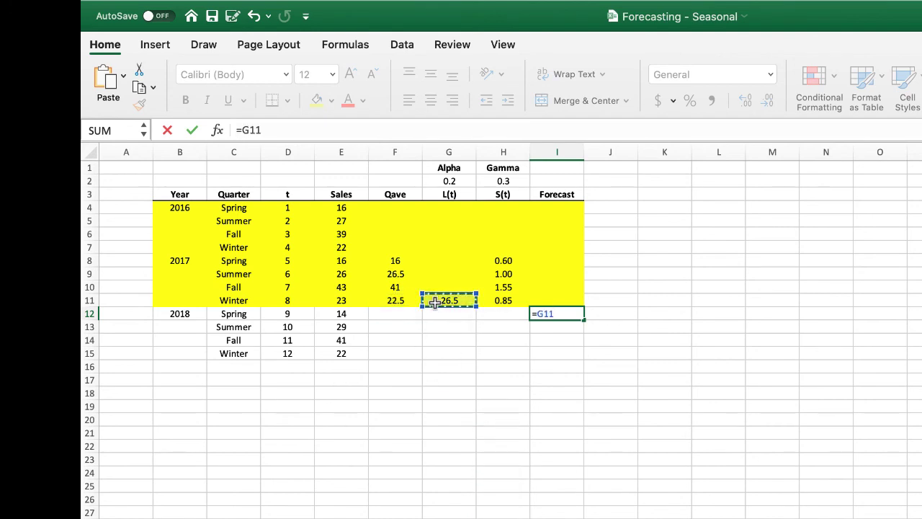
{"action": "type", "text": "*"}
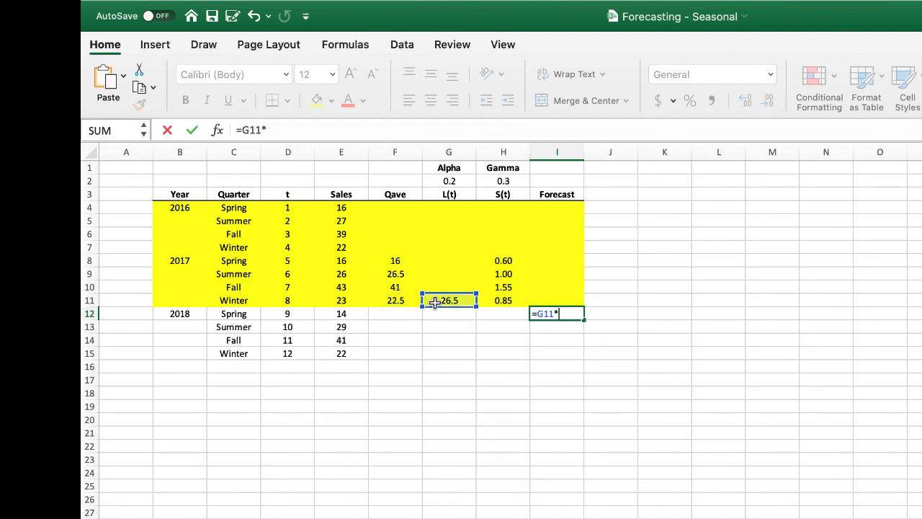
{"action": "left_click", "coordinate": [507, 263]}
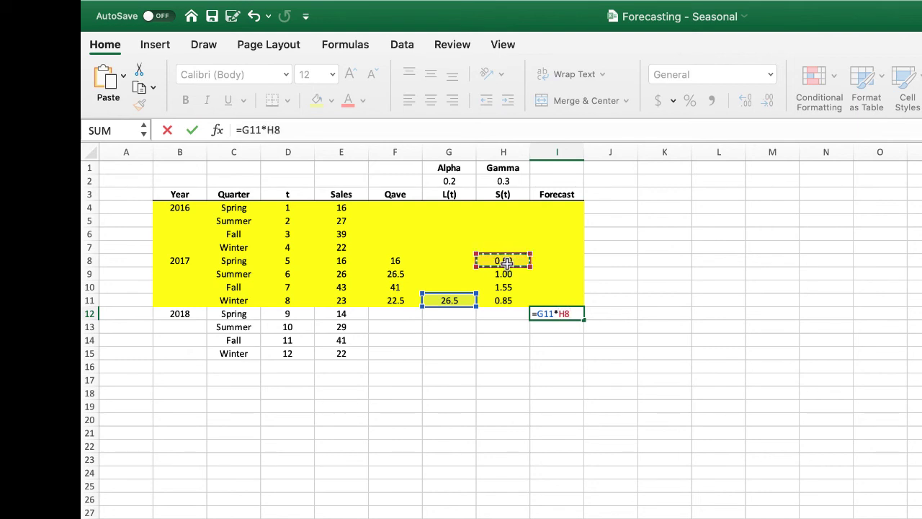
{"action": "key", "text": "Return"}
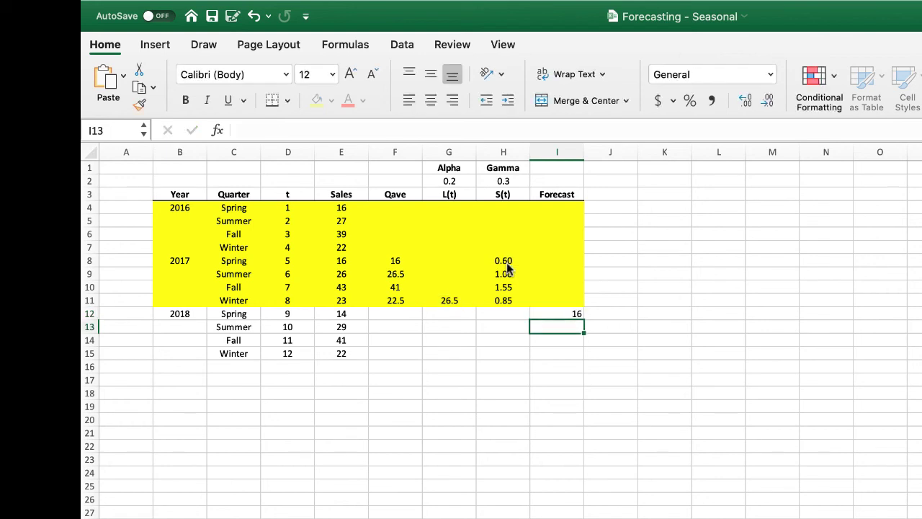
Center the contents of the 2018 forecast cells I12:I15
{"action": "mouse_move", "coordinate": [570, 315]}
{"action": "left_mouse_down"}
{"action": "mouse_move", "coordinate": [576, 345]}
{"action": "mouse_move", "coordinate": [563, 336]}
{"action": "left_mouse_up"}
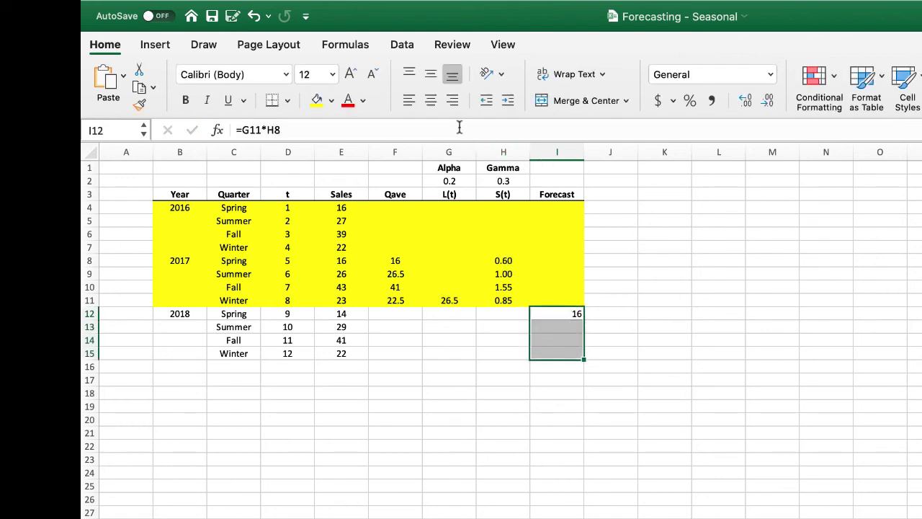
{"action": "left_click", "coordinate": [430, 101]}
{"action": "left_click", "coordinate": [497, 434]}
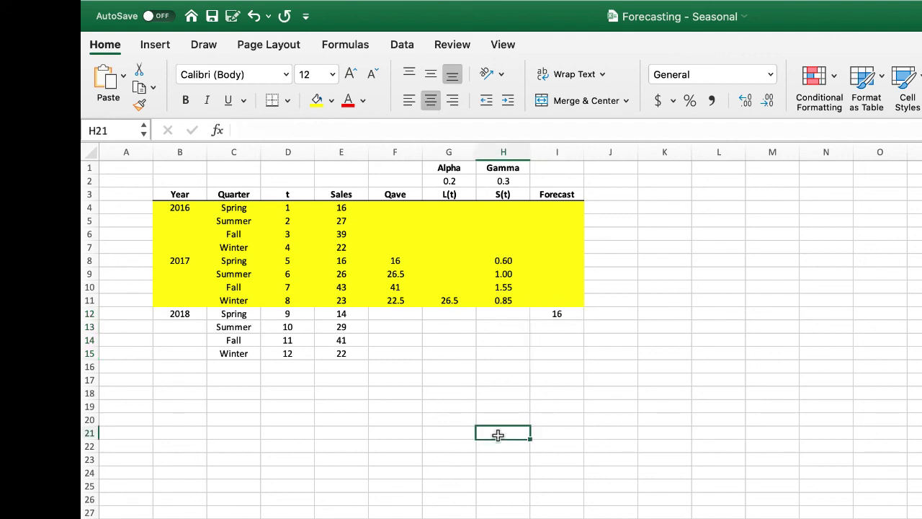
{"action": "left_click", "coordinate": [561, 314]}
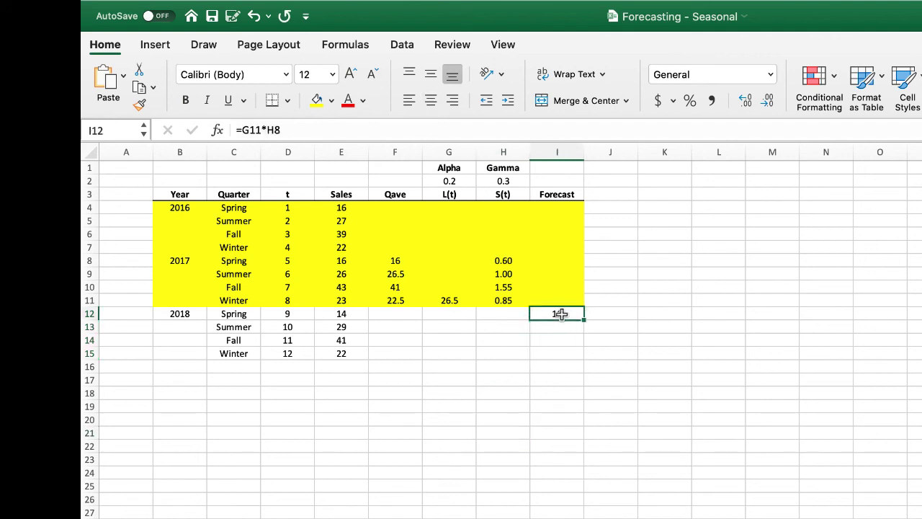
{"action": "left_click", "coordinate": [394, 260]}
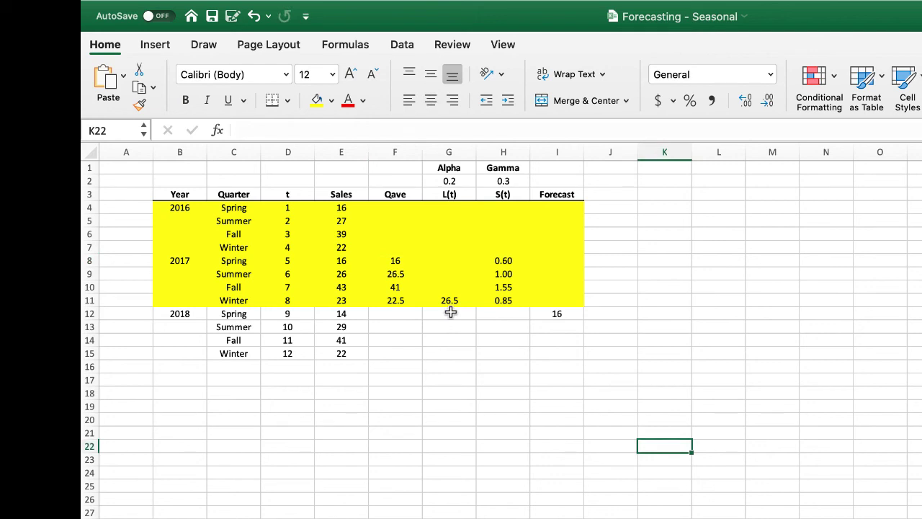
Compute the updated level for Spring 2018 in G12 with =$G$2*E12/H8+(1-$G$2)*G11
{"action": "left_click", "coordinate": [450, 311]}
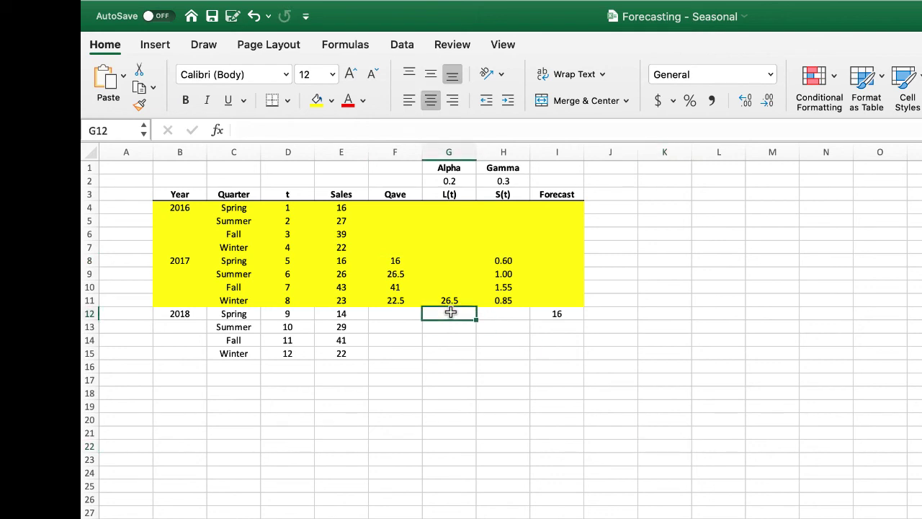
{"action": "type", "text": "="}
{"action": "left_click", "coordinate": [449, 182]}
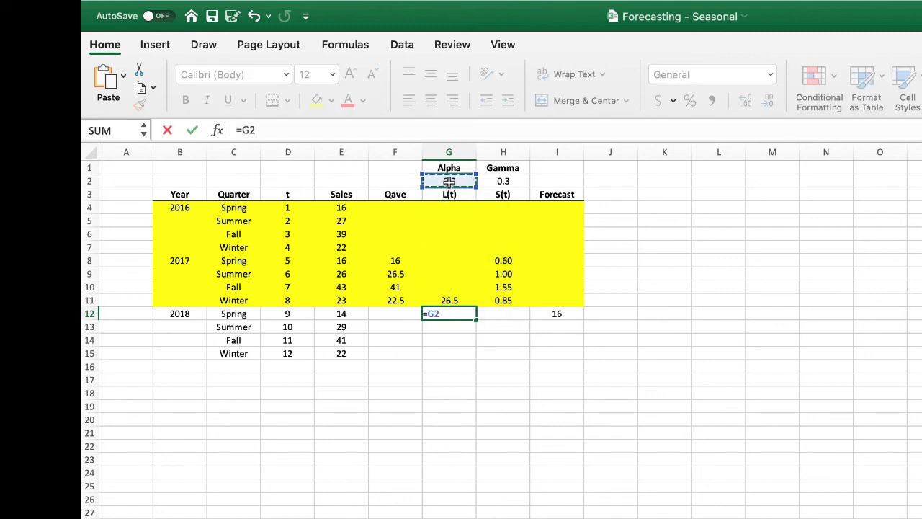
{"action": "key", "text": "F4"}
{"action": "type", "text": "*"}
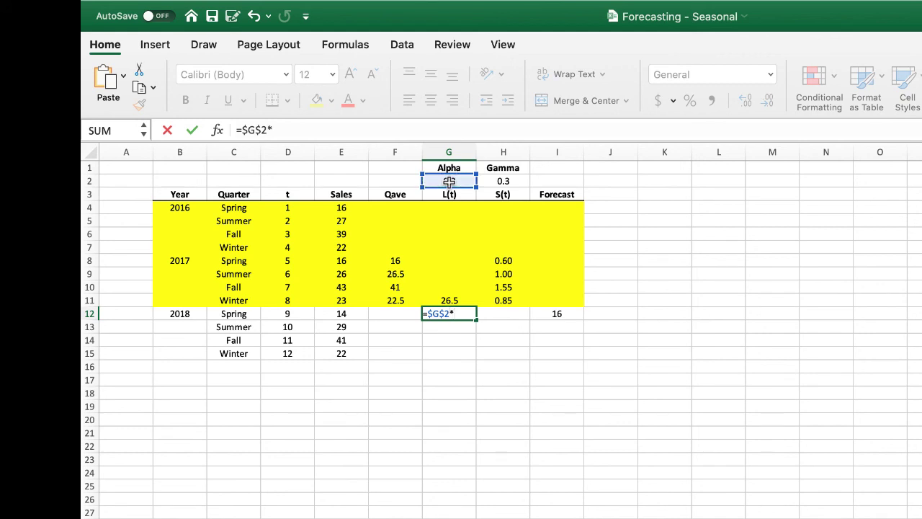
{"action": "left_click", "coordinate": [339, 313]}
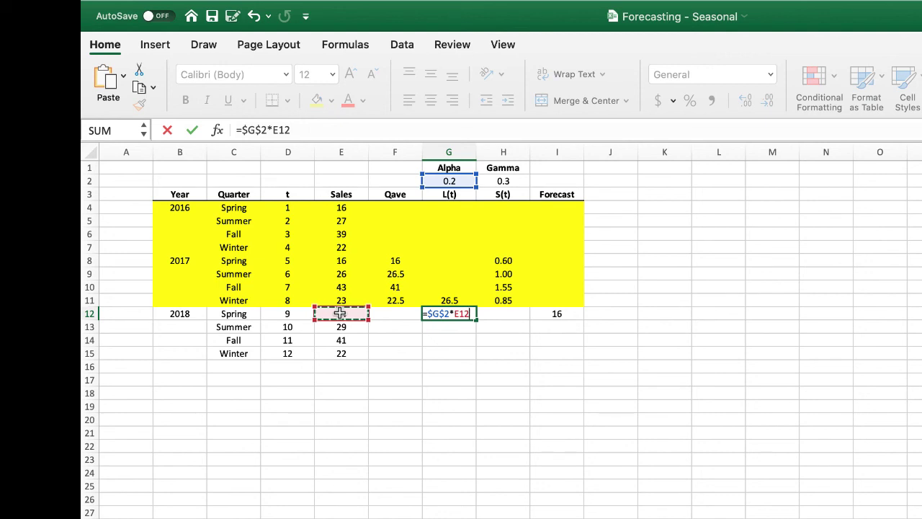
{"action": "type", "text": "/"}
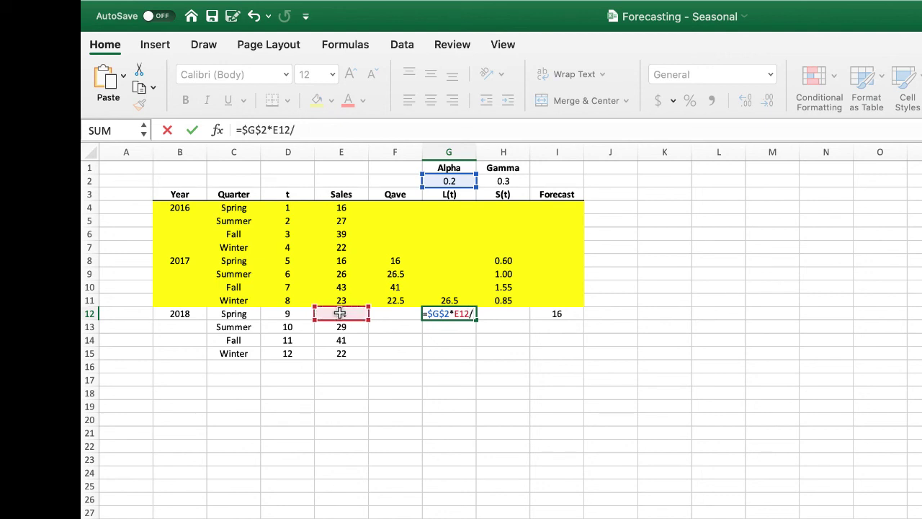
{"action": "left_click", "coordinate": [501, 260]}
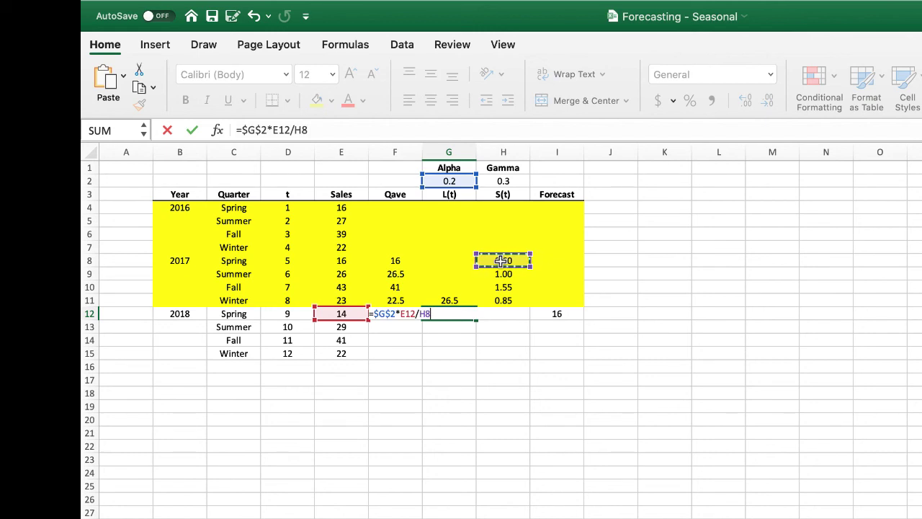
{"action": "type", "text": "+(1-"}
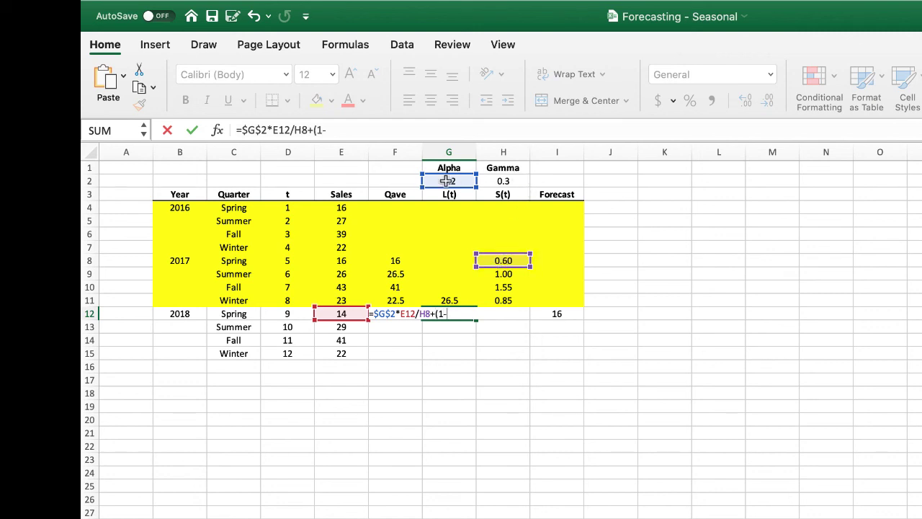
{"action": "left_click", "coordinate": [448, 181]}
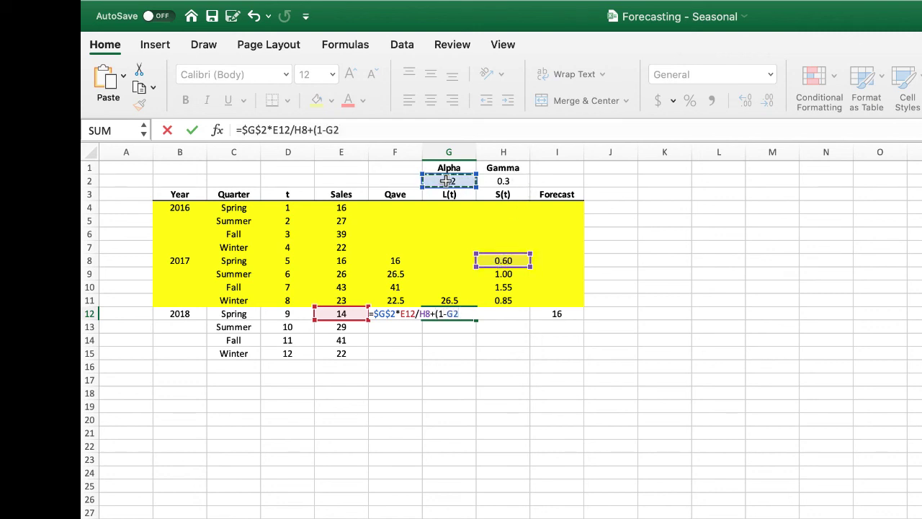
{"action": "key", "text": "F4"}
{"action": "type", "text": ")"}
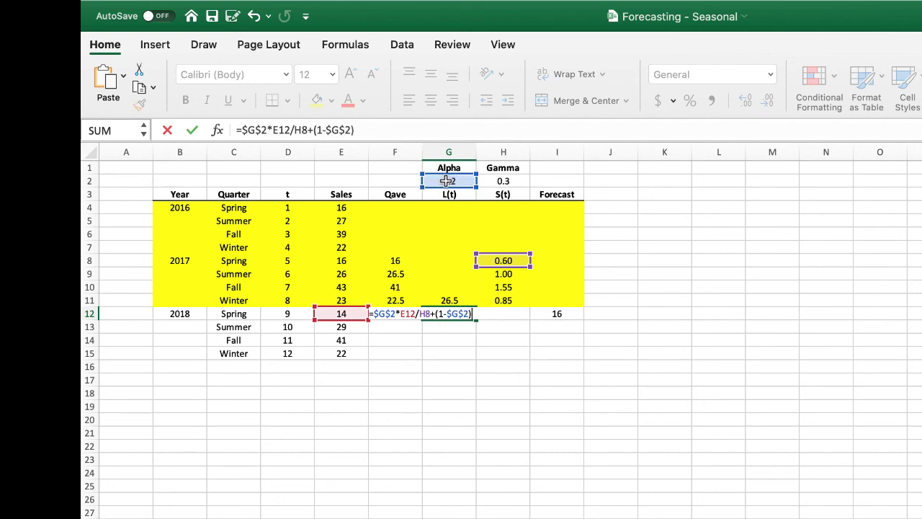
{"action": "type", "text": "*"}
{"action": "left_click", "coordinate": [455, 300]}
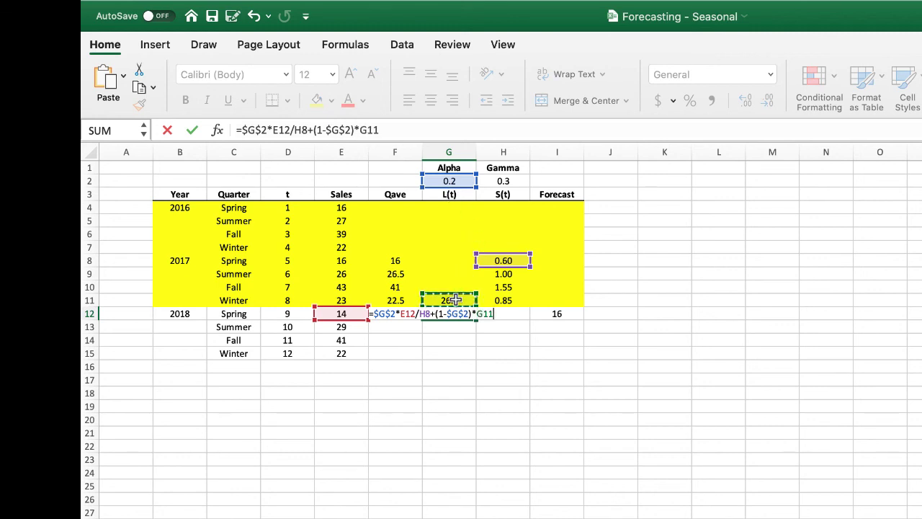
{"action": "key", "text": "Return"}
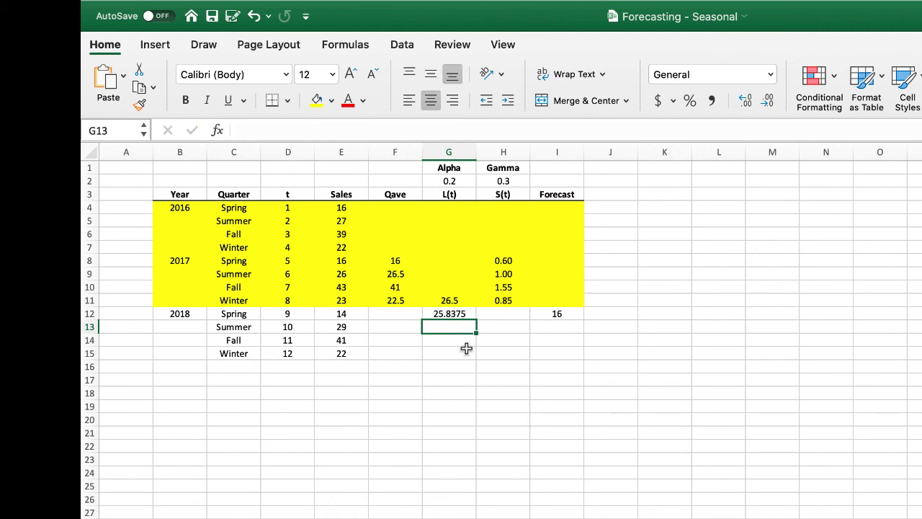
Reduce the Spring 2018 level in G12 to one decimal place
{"action": "left_click", "coordinate": [452, 315]}
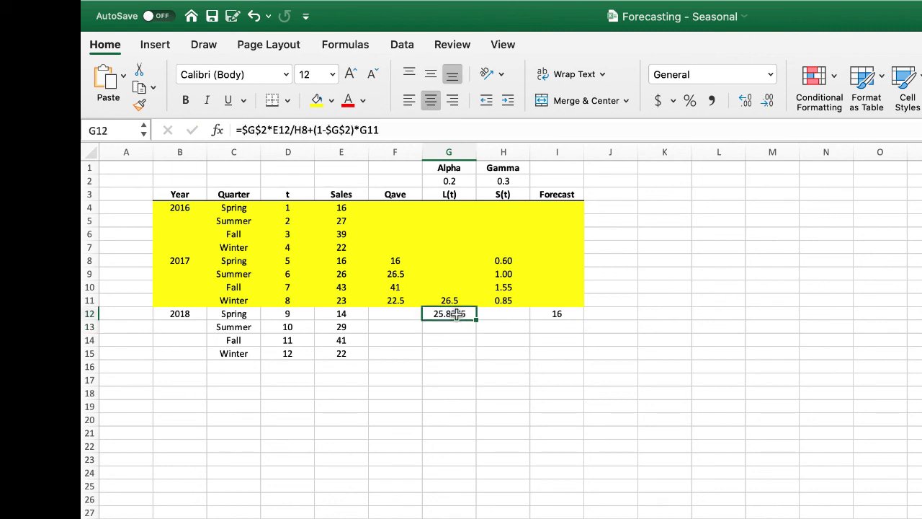
{"action": "left_click", "coordinate": [768, 101]}
{"action": "left_click", "coordinate": [768, 101]}
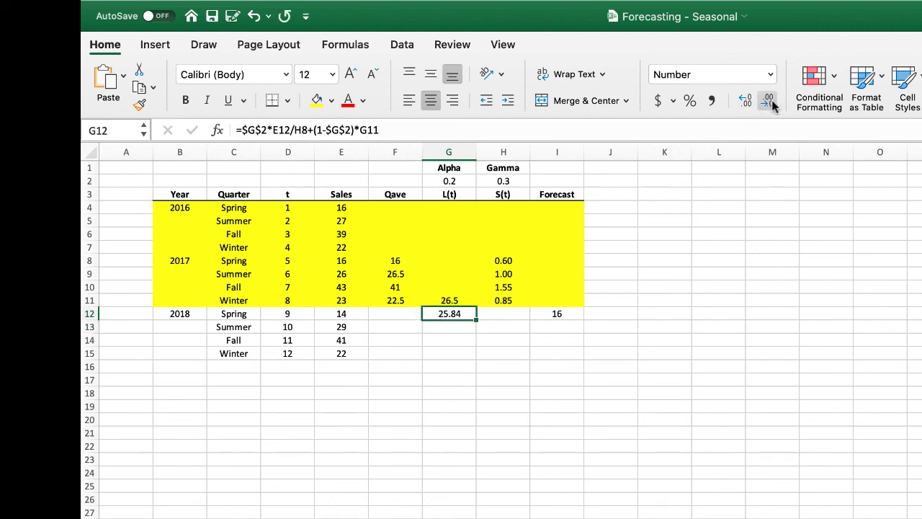
{"action": "left_click", "coordinate": [768, 101]}
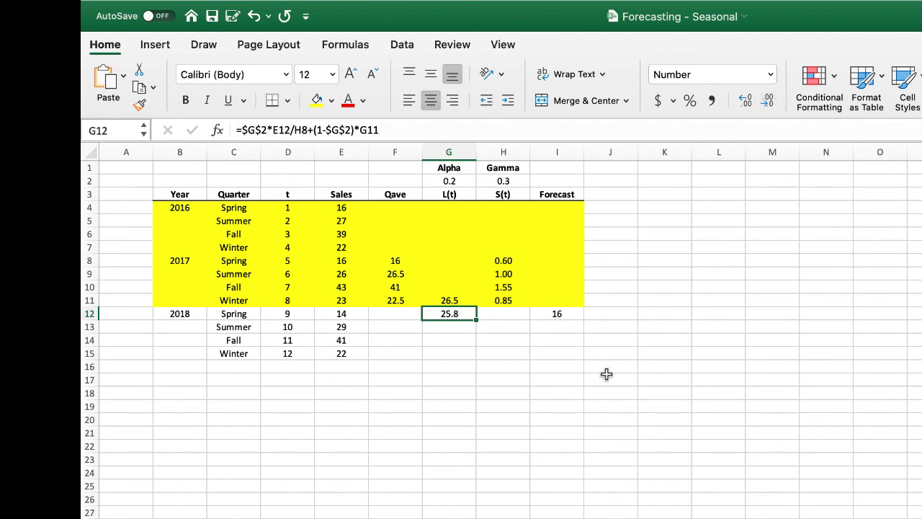
Compute the updated seasonal factor for Spring 2018 in H12 with =$H$2*E12/G12+(1-$H$2)*H8
{"action": "key", "text": "Right"}
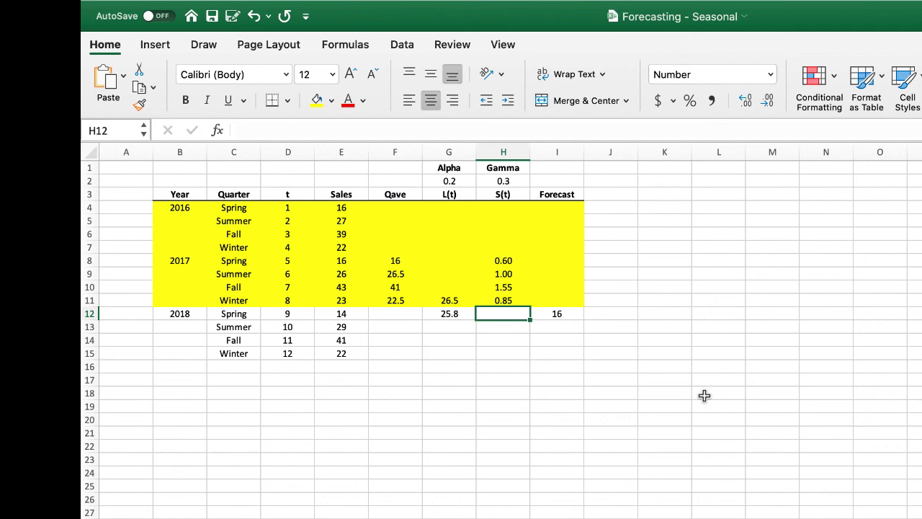
{"action": "type", "text": "="}
{"action": "left_click", "coordinate": [504, 180]}
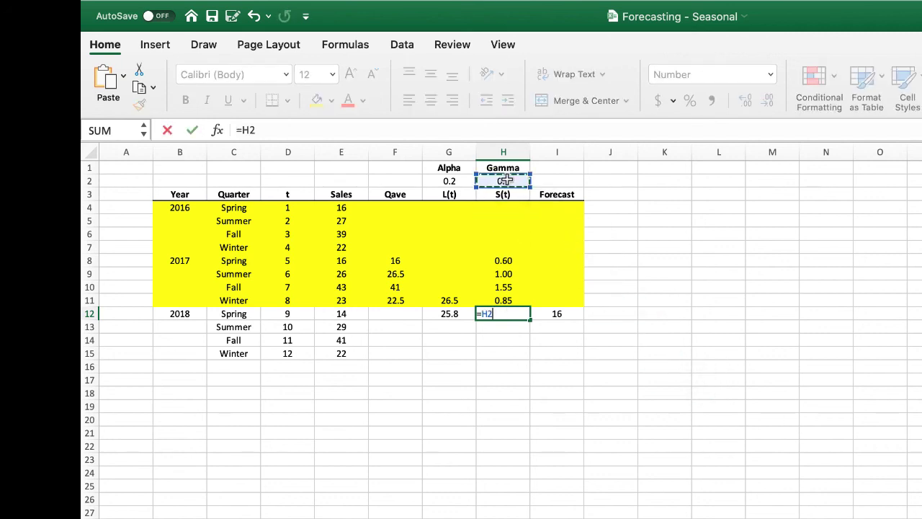
{"action": "key", "text": "F4"}
{"action": "type", "text": "*"}
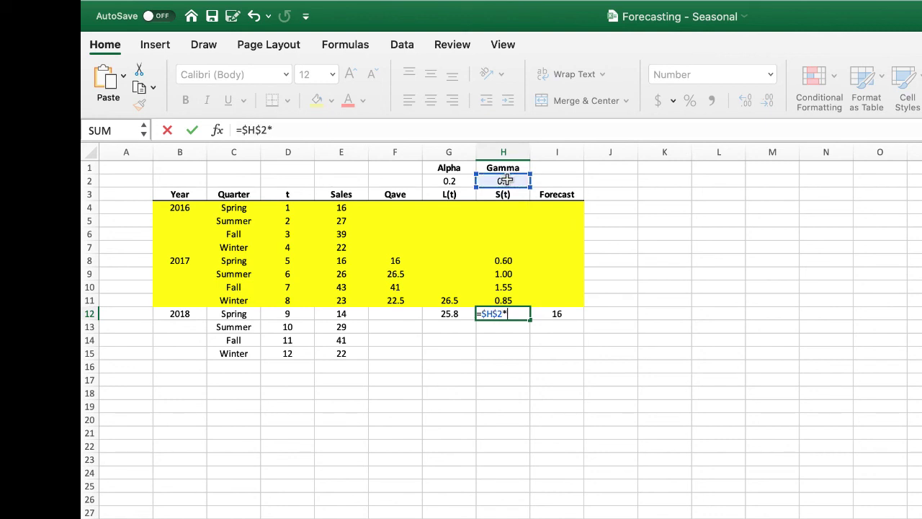
{"action": "left_click", "coordinate": [338, 313]}
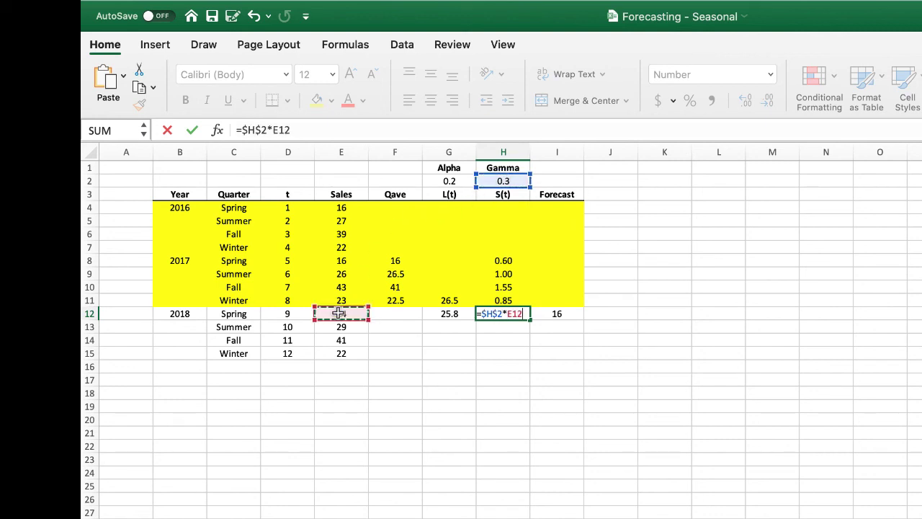
{"action": "type", "text": "/"}
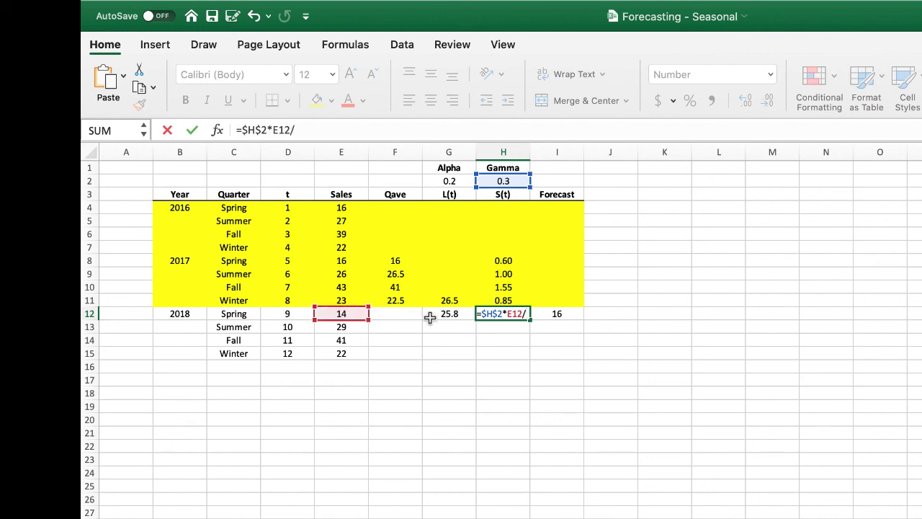
{"action": "left_click", "coordinate": [449, 313]}
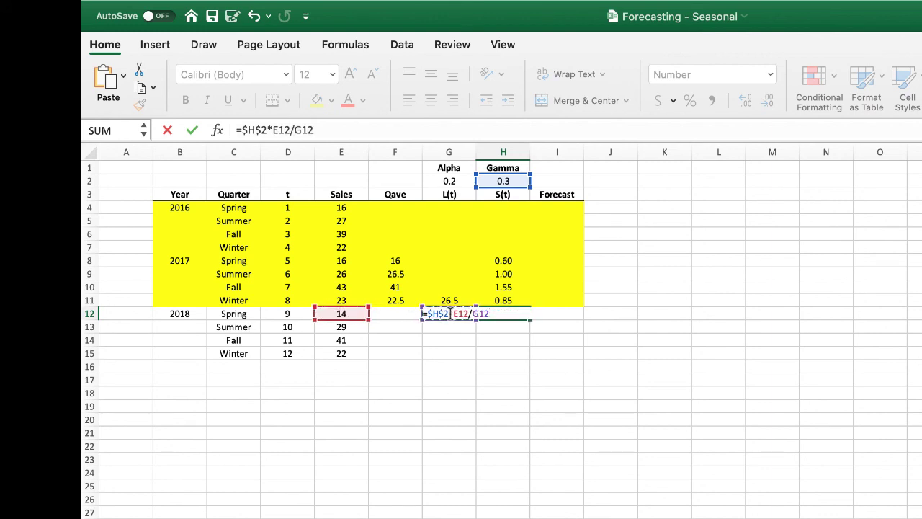
{"action": "type", "text": "+(1-"}
{"action": "left_click", "coordinate": [495, 181]}
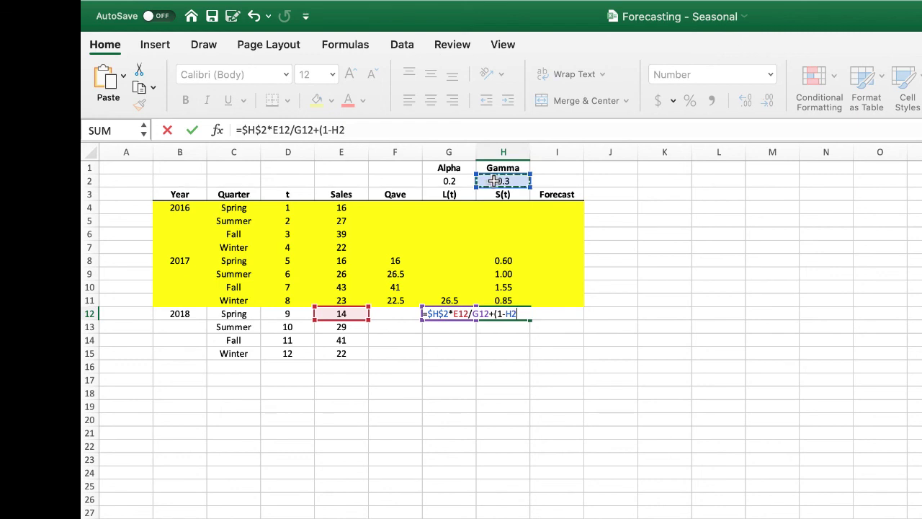
{"action": "key", "text": "F4"}
{"action": "type", "text": ")"}
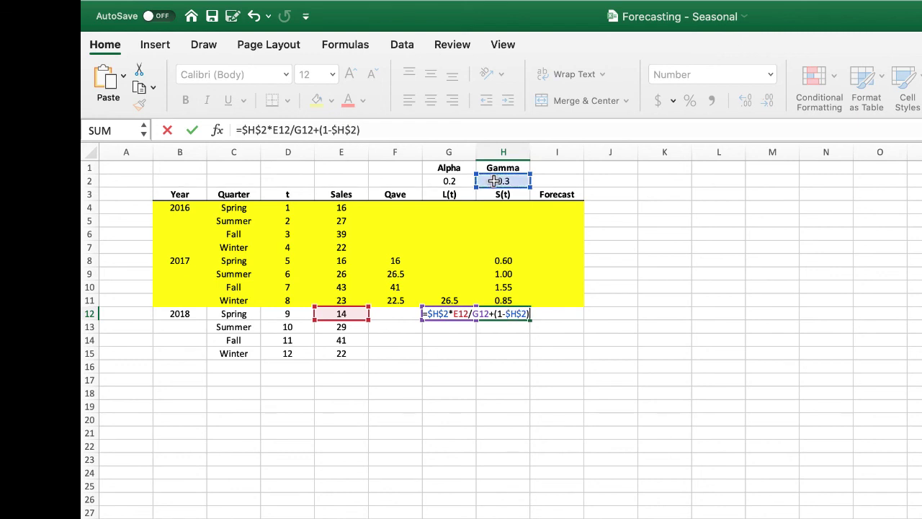
{"action": "type", "text": "*"}
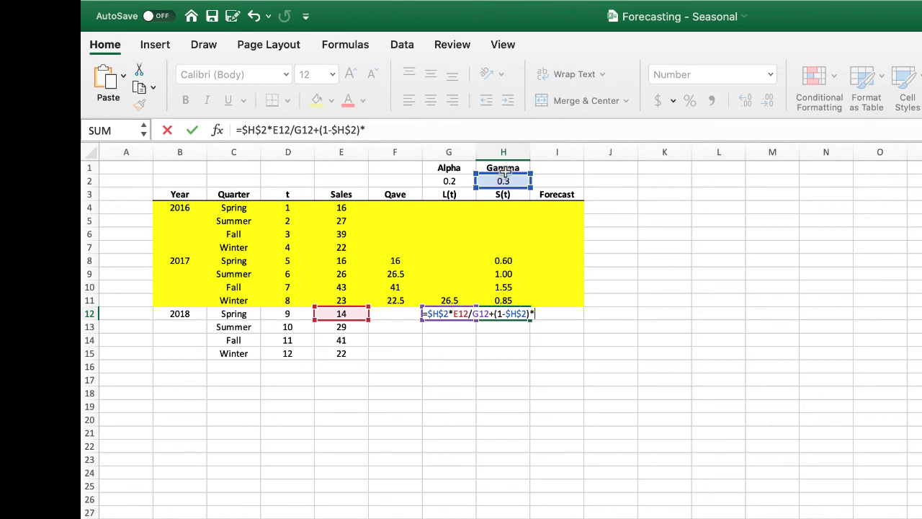
{"action": "left_click", "coordinate": [503, 260]}
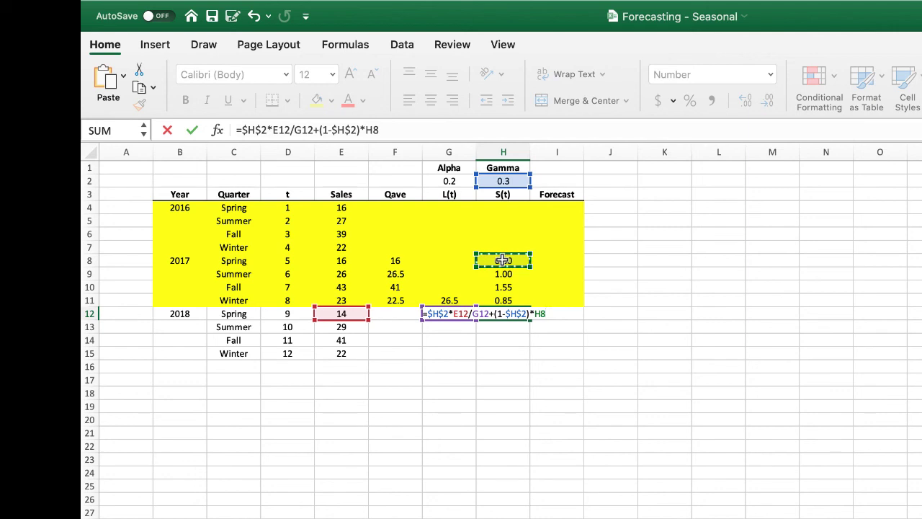
{"action": "key", "text": "Return"}
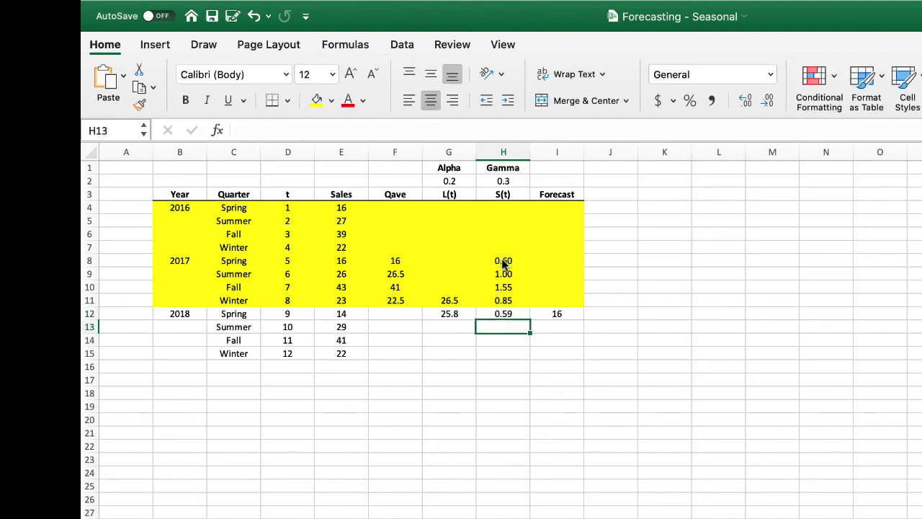
Copy the Spring 2018 forecast formula down to I13 and reduce the Summer forecast to one decimal place
{"action": "left_click", "coordinate": [556, 317]}
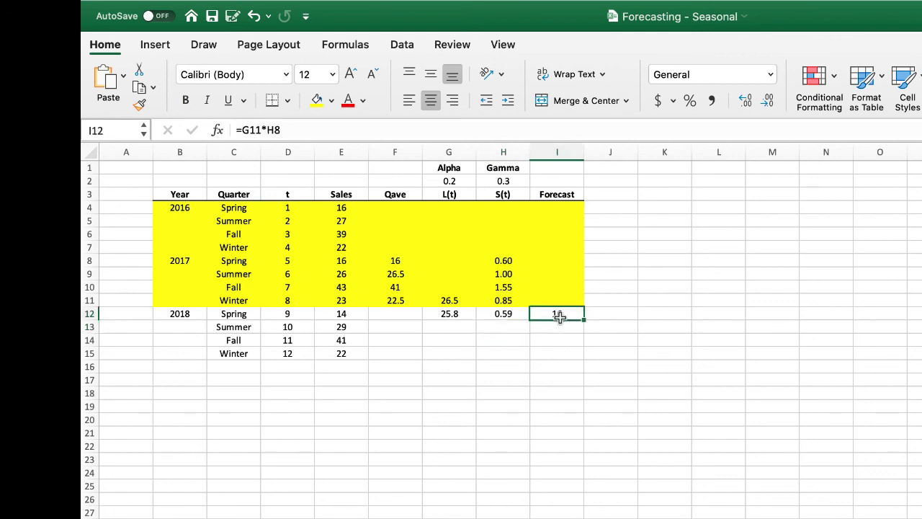
{"action": "left_click_drag", "start_coordinate": [585, 321], "coordinate": [583, 328]}
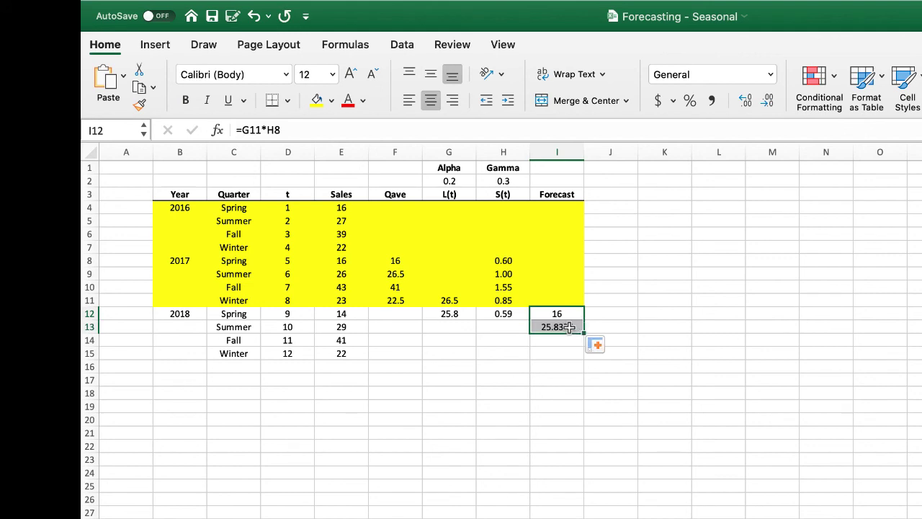
{"action": "left_click", "coordinate": [569, 327]}
{"action": "left_click", "coordinate": [767, 101]}
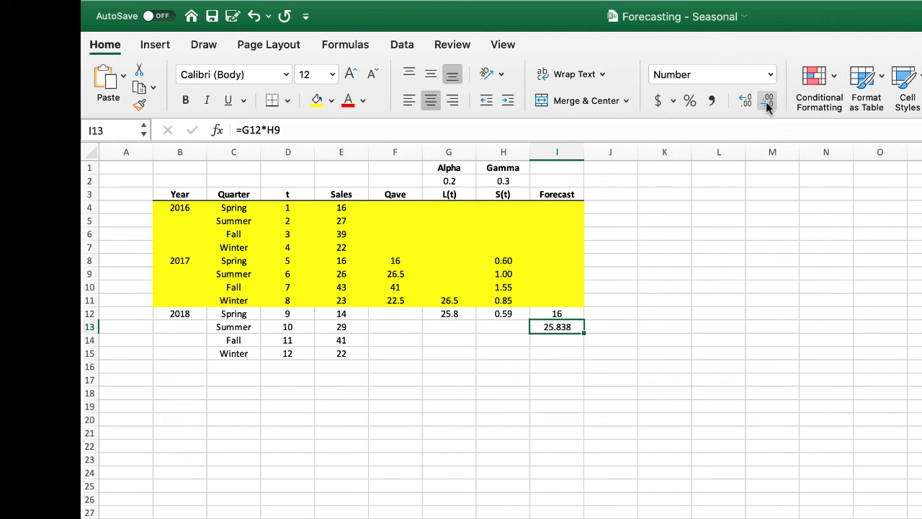
{"action": "left_click", "coordinate": [767, 101]}
{"action": "left_click", "coordinate": [767, 100]}
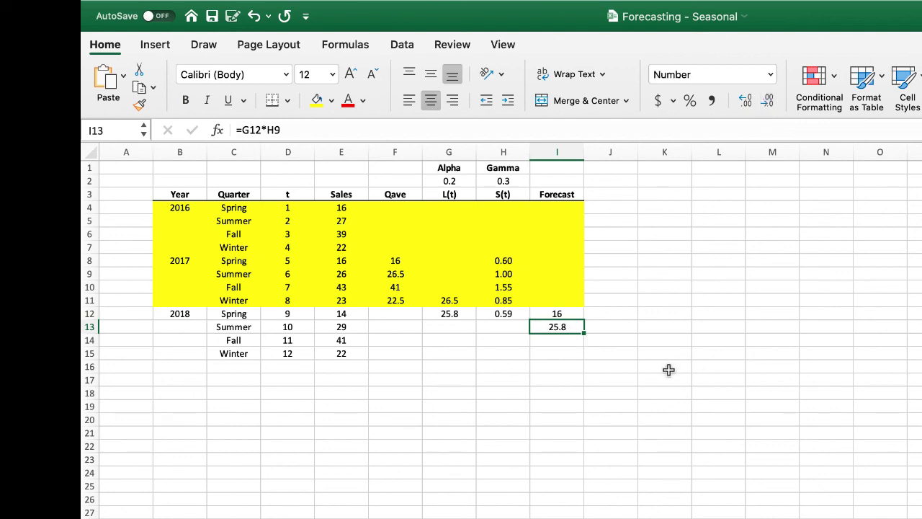
Fill the level and seasonal factor formulas from G12:H12 down to row 15, and the forecast formula from I13 to I15
{"action": "left_click", "coordinate": [450, 313]}
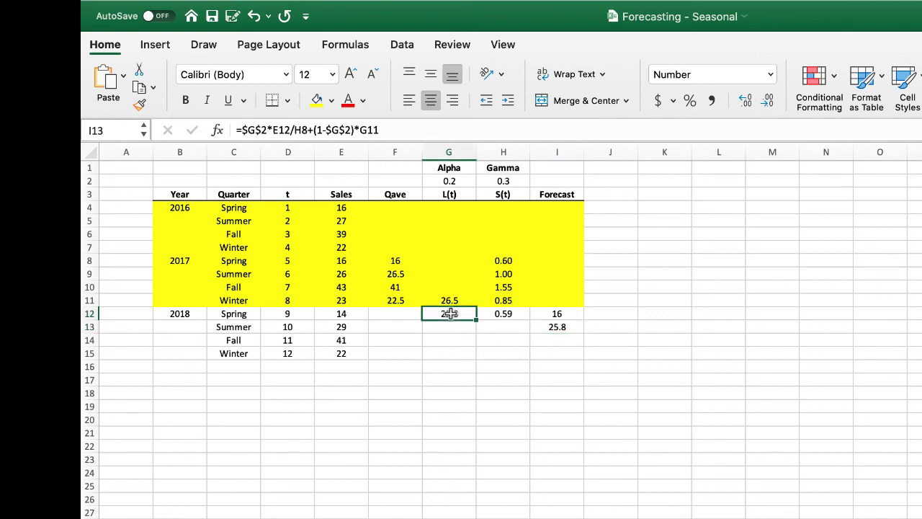
{"action": "left_click_drag", "start_coordinate": [450, 314], "coordinate": [529, 355]}
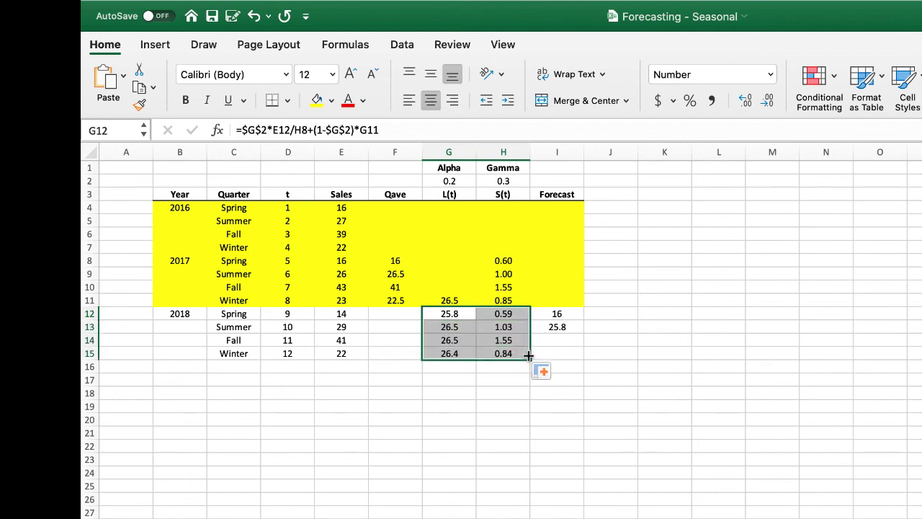
{"action": "left_click", "coordinate": [553, 331]}
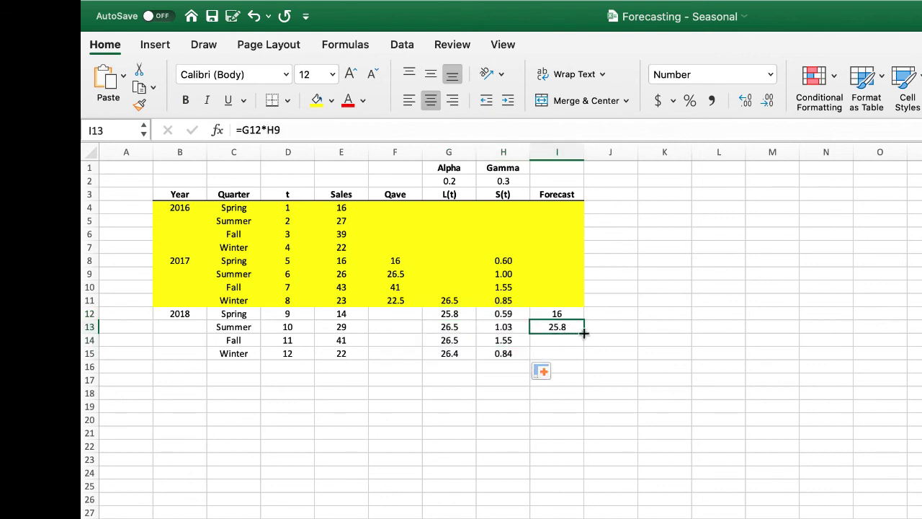
{"action": "left_click_drag", "start_coordinate": [584, 333], "coordinate": [199, 314]}
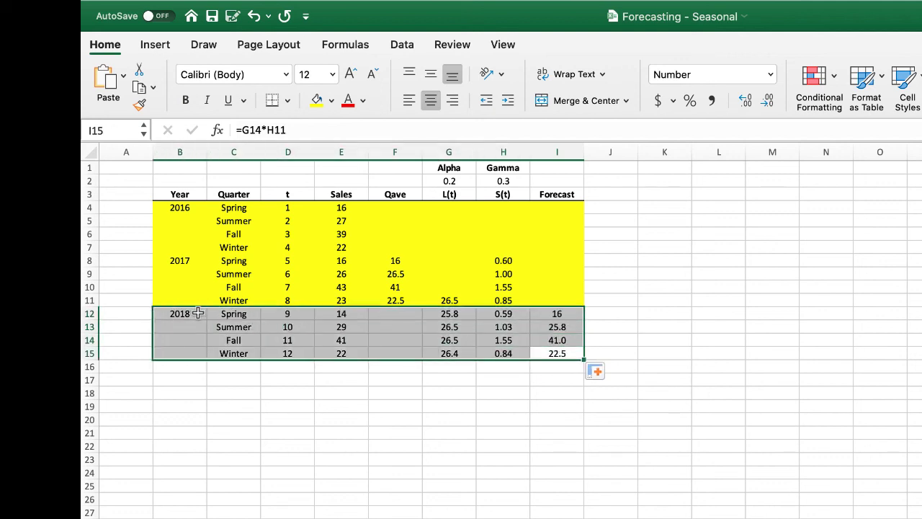
Shade the 2018 rows B12:I15 with a light orange fill
{"action": "left_click", "coordinate": [331, 101]}
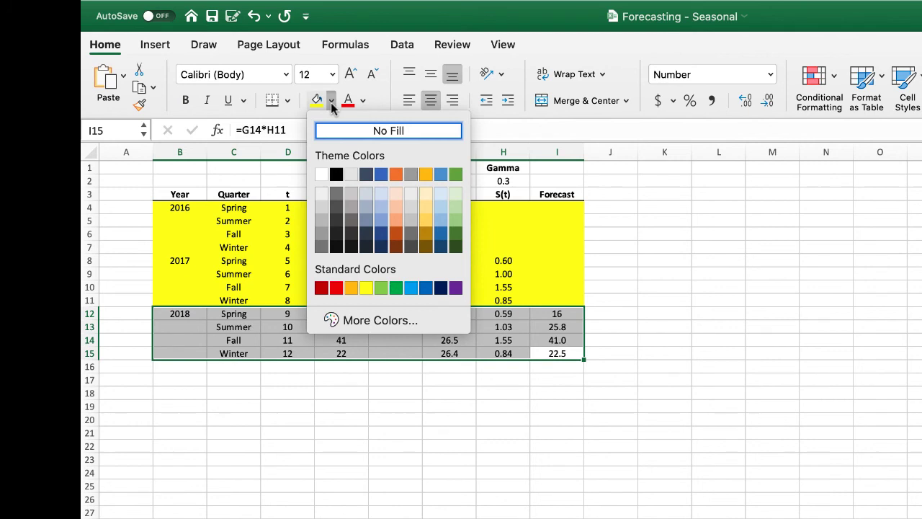
{"action": "left_click", "coordinate": [392, 214]}
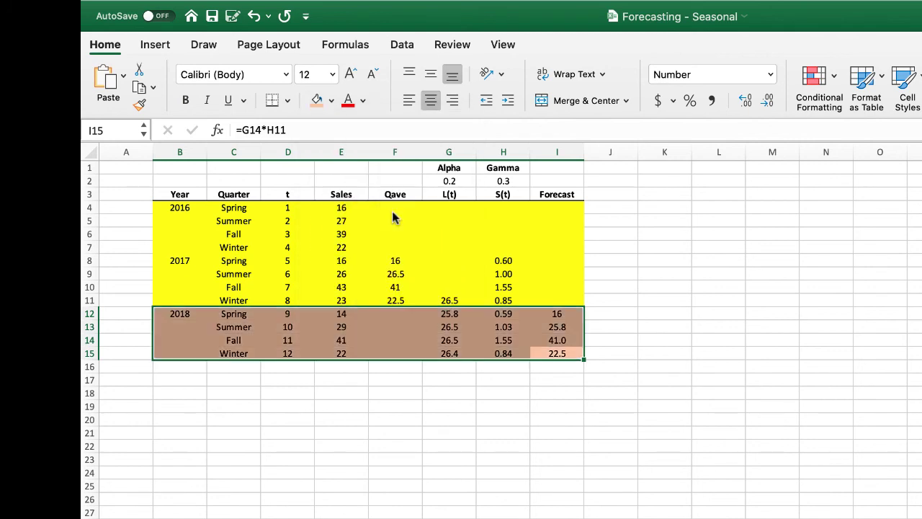
{"action": "left_click", "coordinate": [557, 418]}
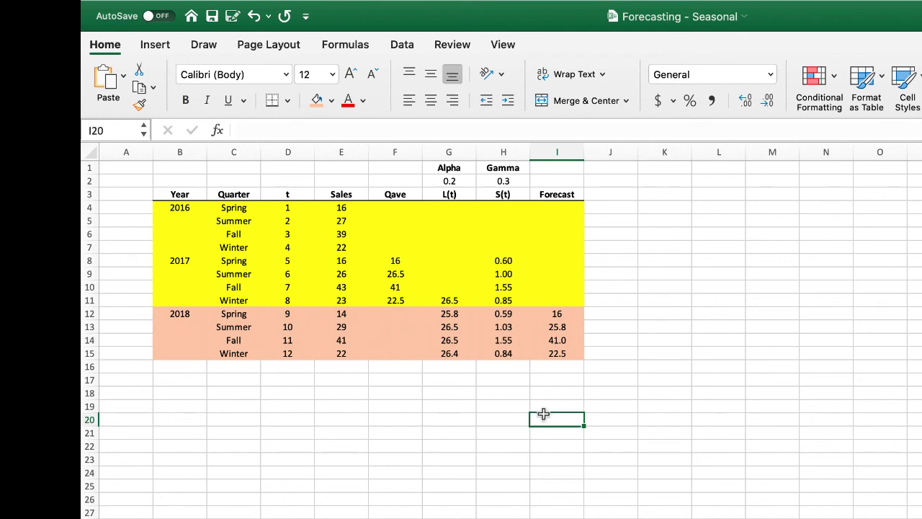
{"action": "left_click_drag", "start_coordinate": [349, 313], "coordinate": [344, 348]}
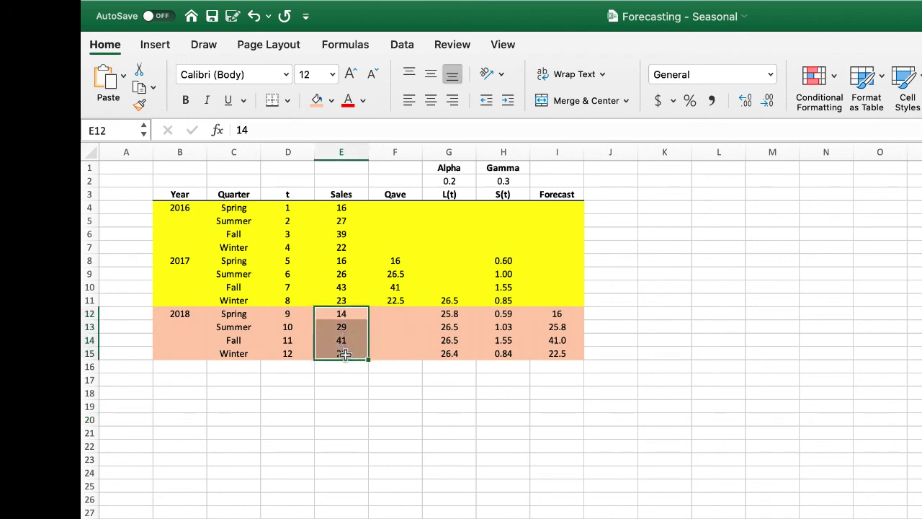
{"action": "left_click_drag", "start_coordinate": [555, 316], "coordinate": [555, 353]}
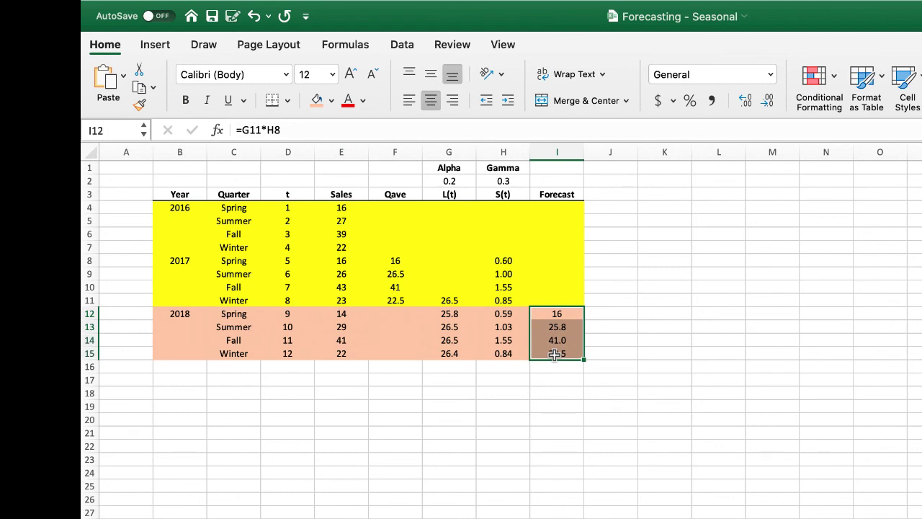
{"action": "left_click", "coordinate": [569, 388]}
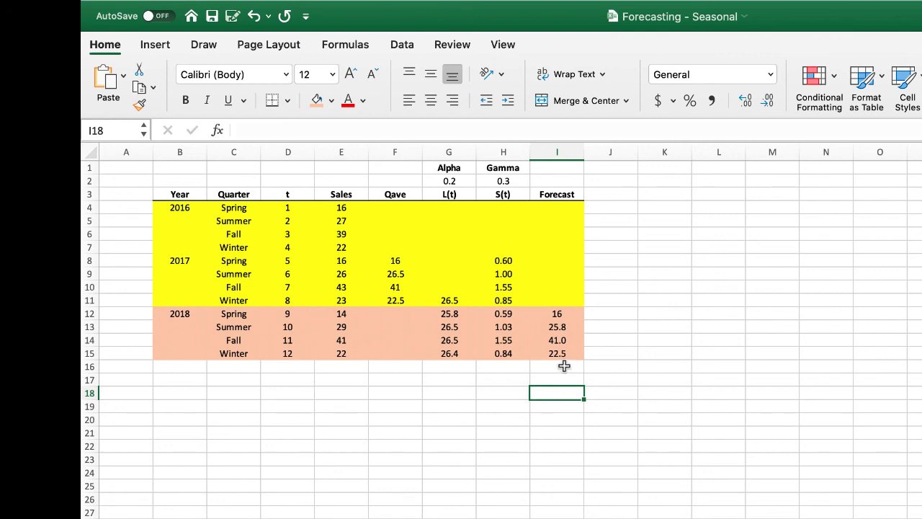
Compute the Spring forecast for the year after 2018 in I16 with =$G$15*H12
{"action": "left_click", "coordinate": [564, 366]}
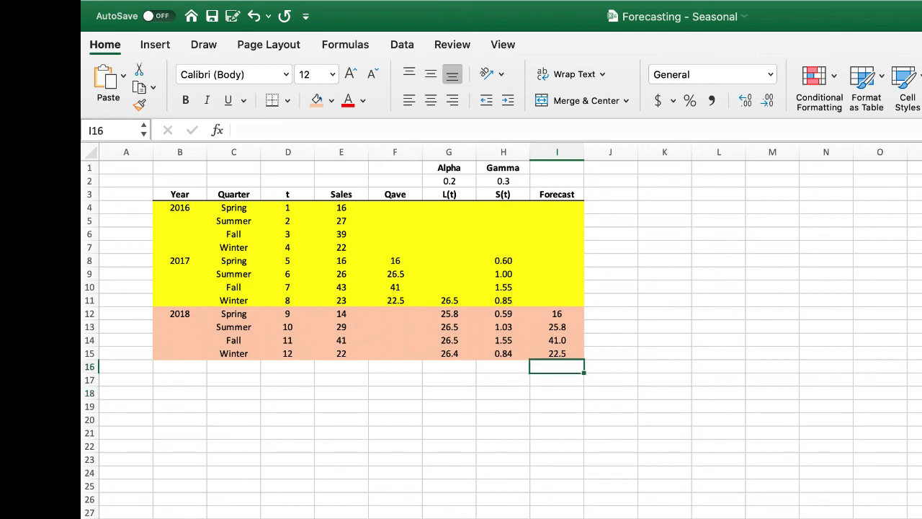
{"action": "type", "text": "="}
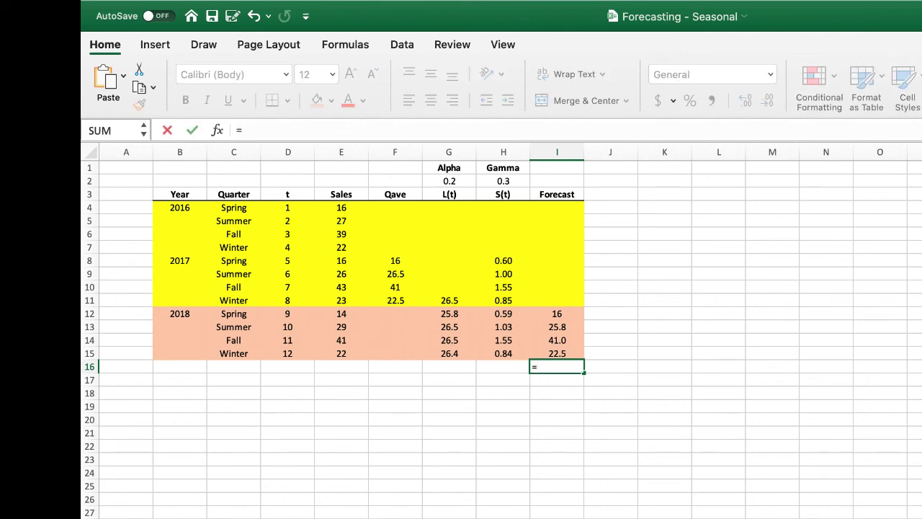
{"action": "left_click", "coordinate": [440, 353]}
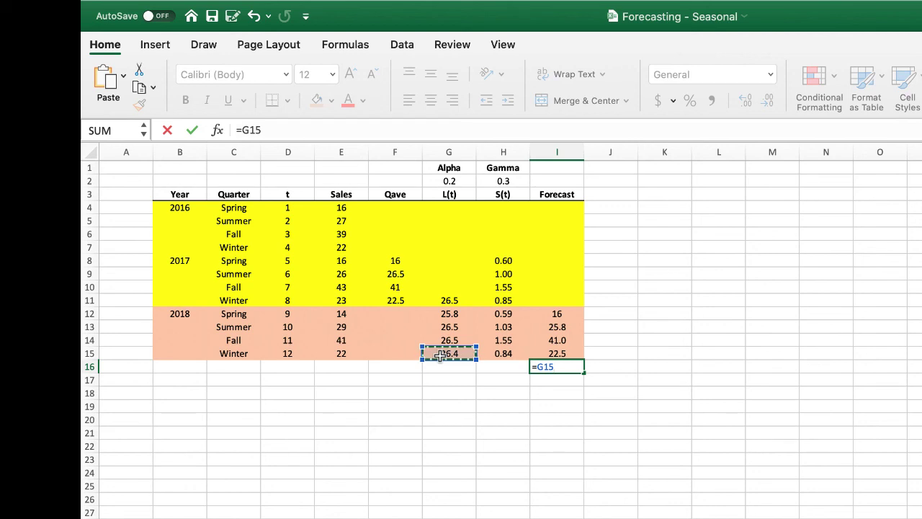
{"action": "key", "text": "F4"}
{"action": "type", "text": "*"}
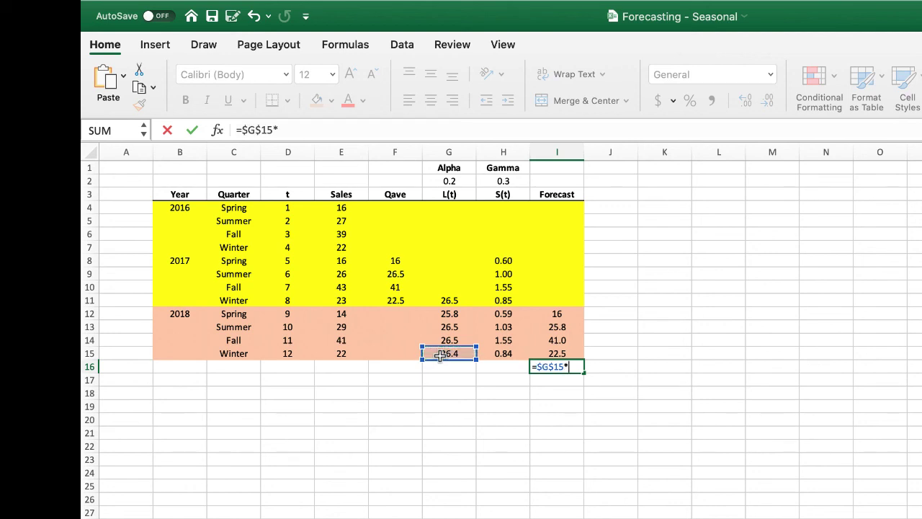
{"action": "left_click", "coordinate": [510, 313]}
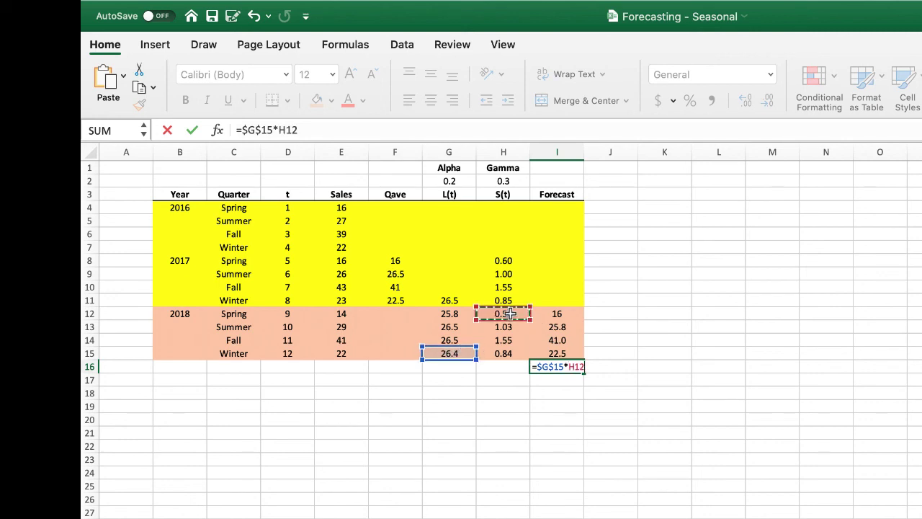
{"action": "key", "text": "Return"}
Remove the fill color from I16 and copy its forecast formula down to I19
{"action": "left_click", "coordinate": [580, 367]}
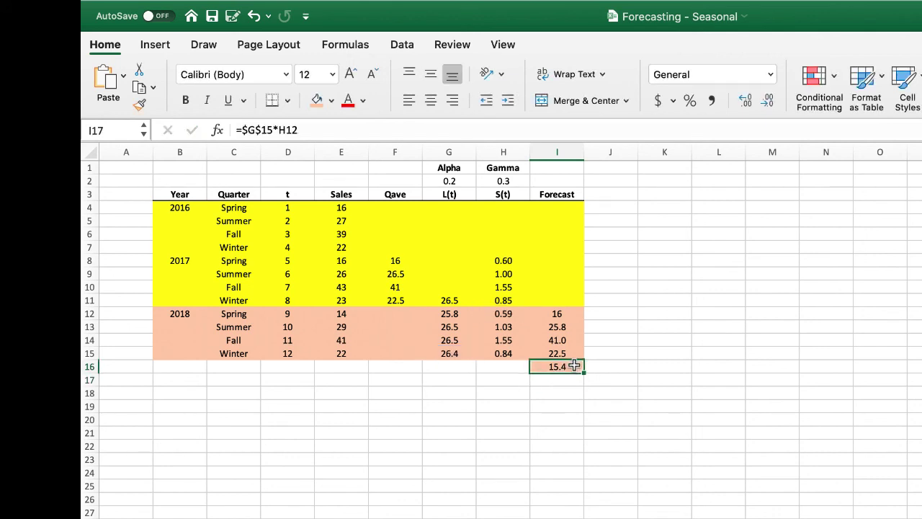
{"action": "left_click", "coordinate": [331, 101]}
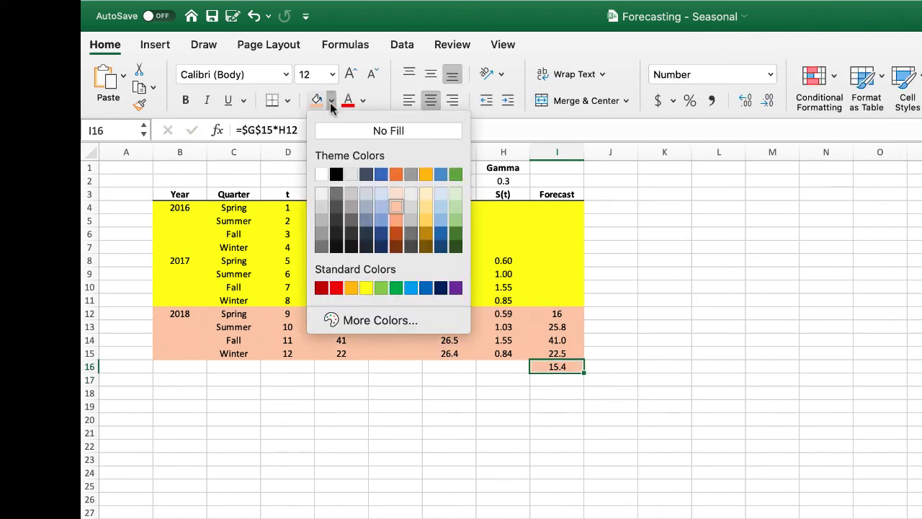
{"action": "left_click", "coordinate": [342, 130]}
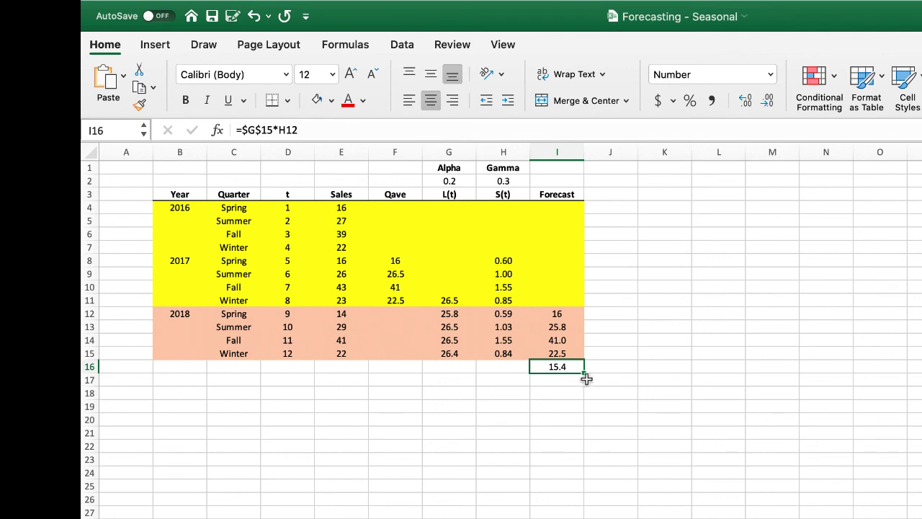
{"action": "left_click_drag", "start_coordinate": [584, 371], "coordinate": [585, 408]}
Shade the following year's forecasts in I16:I19 with a light green fill
{"action": "left_click", "coordinate": [330, 102]}
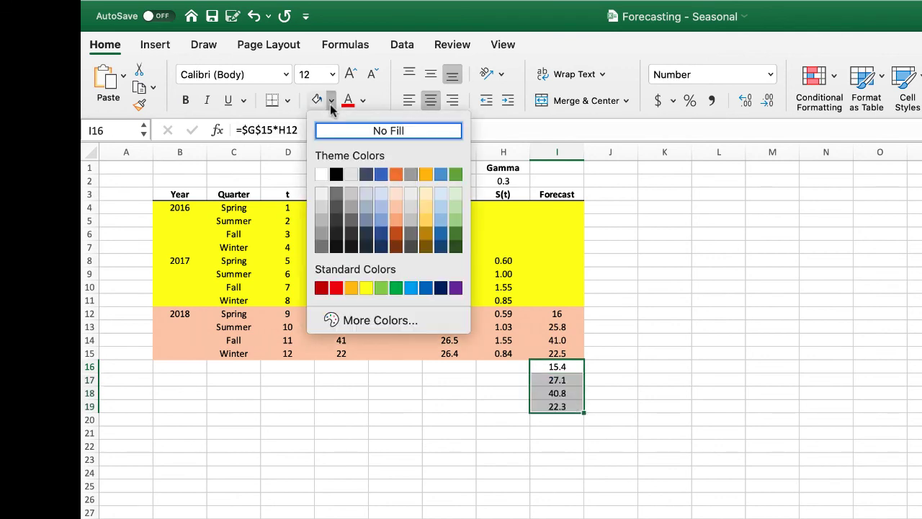
{"action": "left_click", "coordinate": [454, 208]}
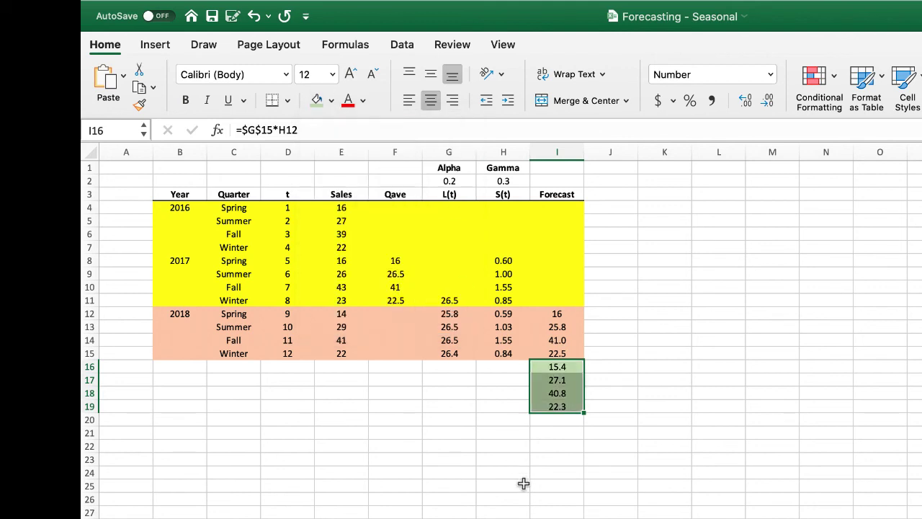
{"action": "left_click", "coordinate": [612, 508]}
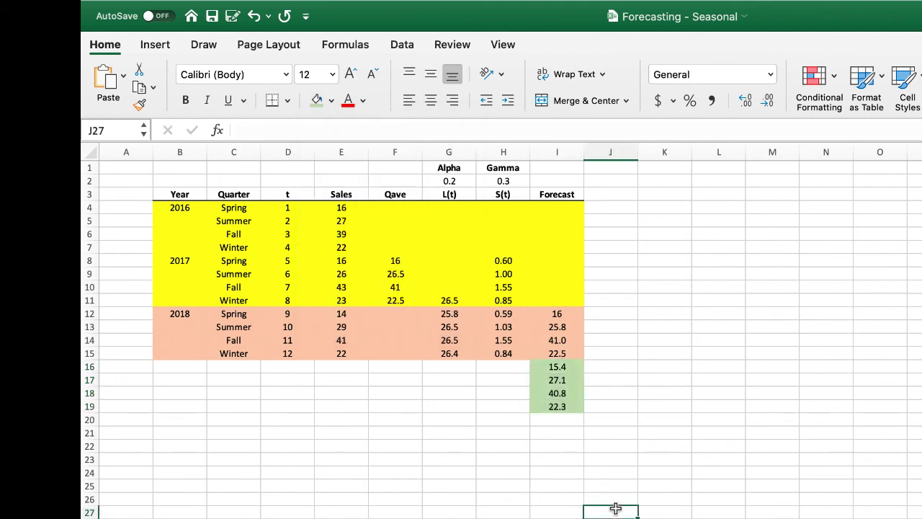
{"action": "left_click", "coordinate": [558, 366]}
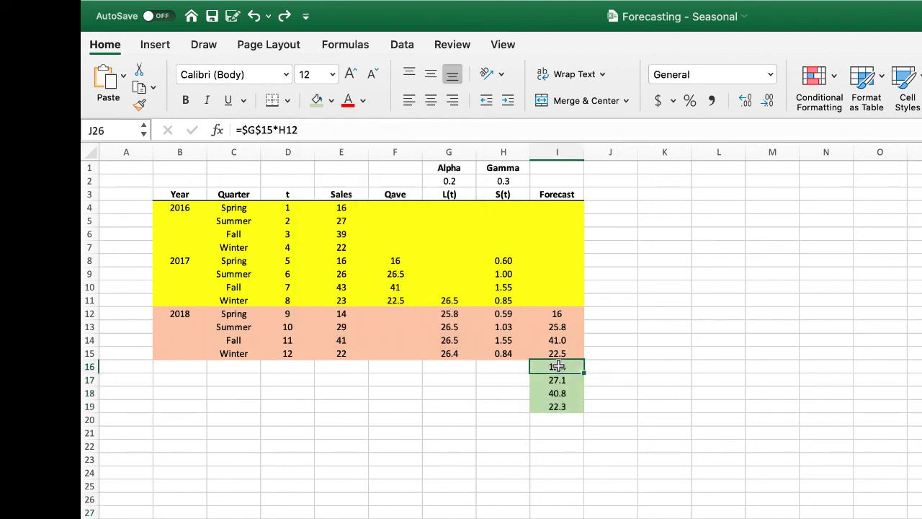
{"action": "left_click_drag", "start_coordinate": [559, 366], "coordinate": [561, 405]}
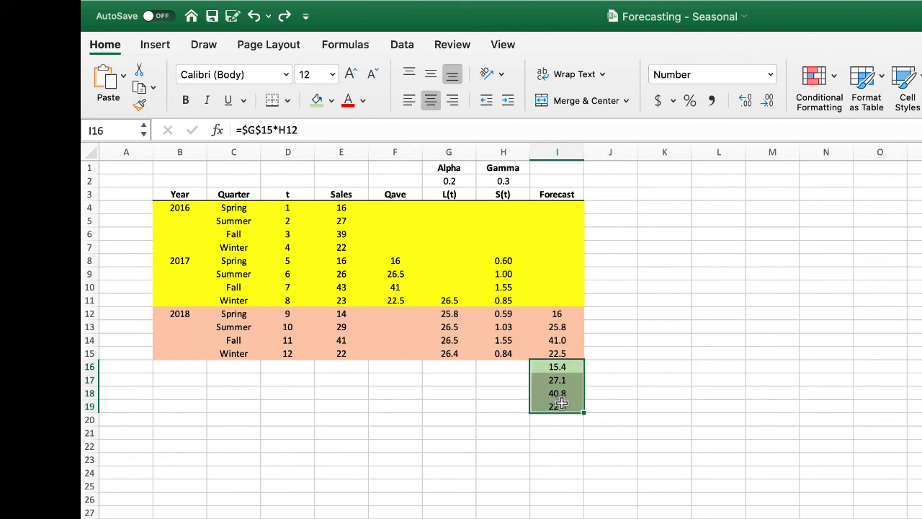